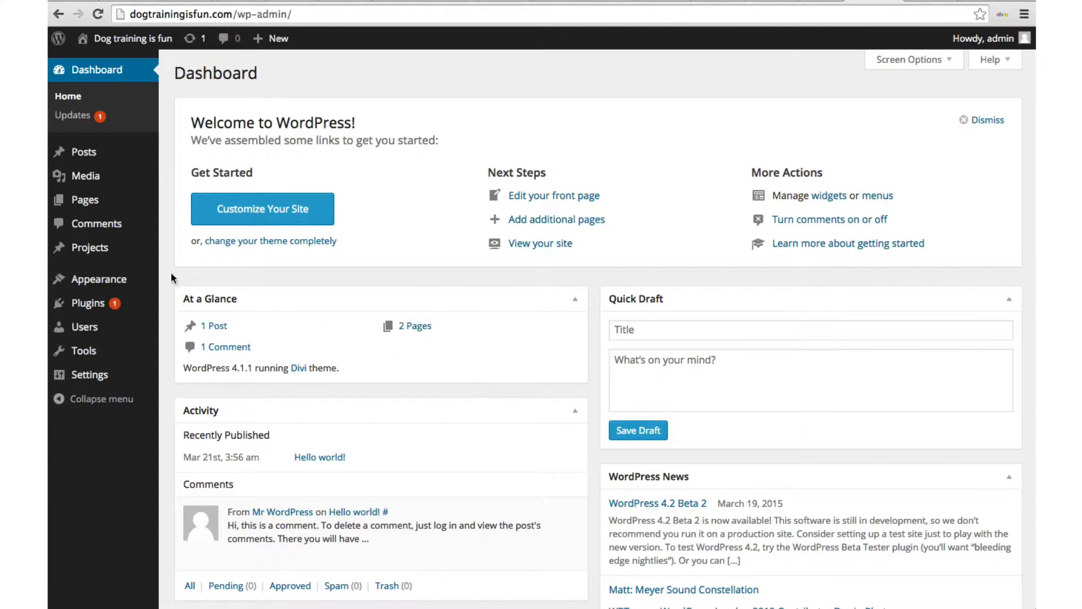
- Create a new page and title it "Video Courses"
mouse_move(80, 211)
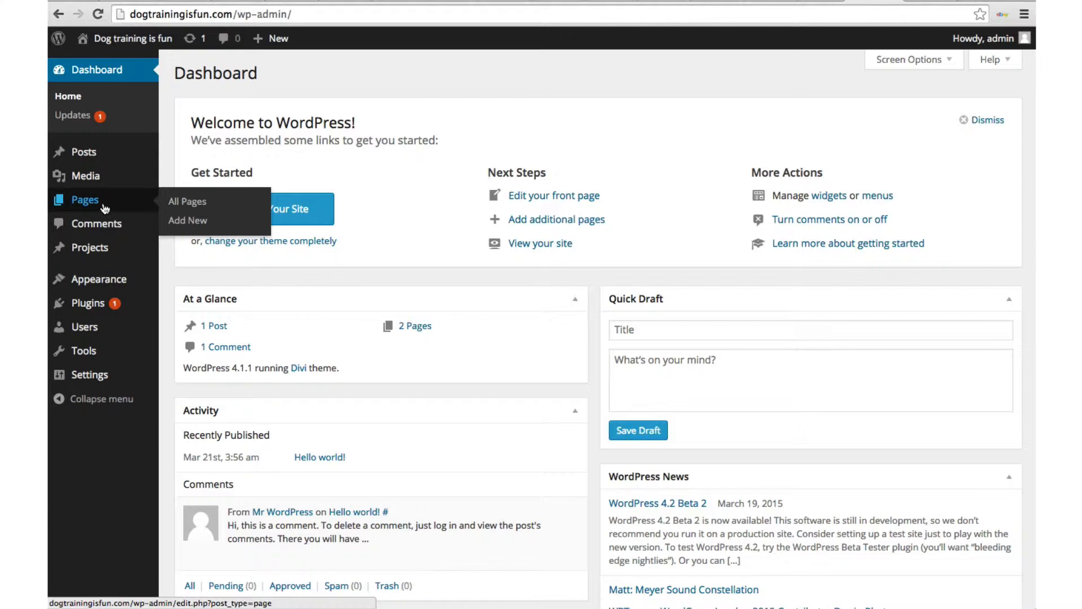
click(172, 221)
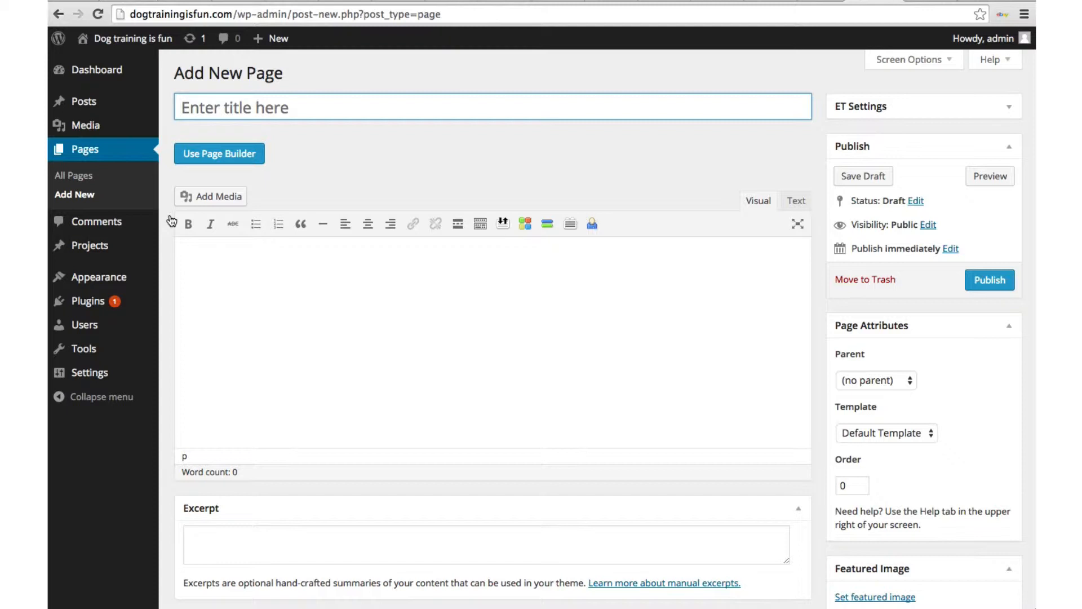
text(Vid)
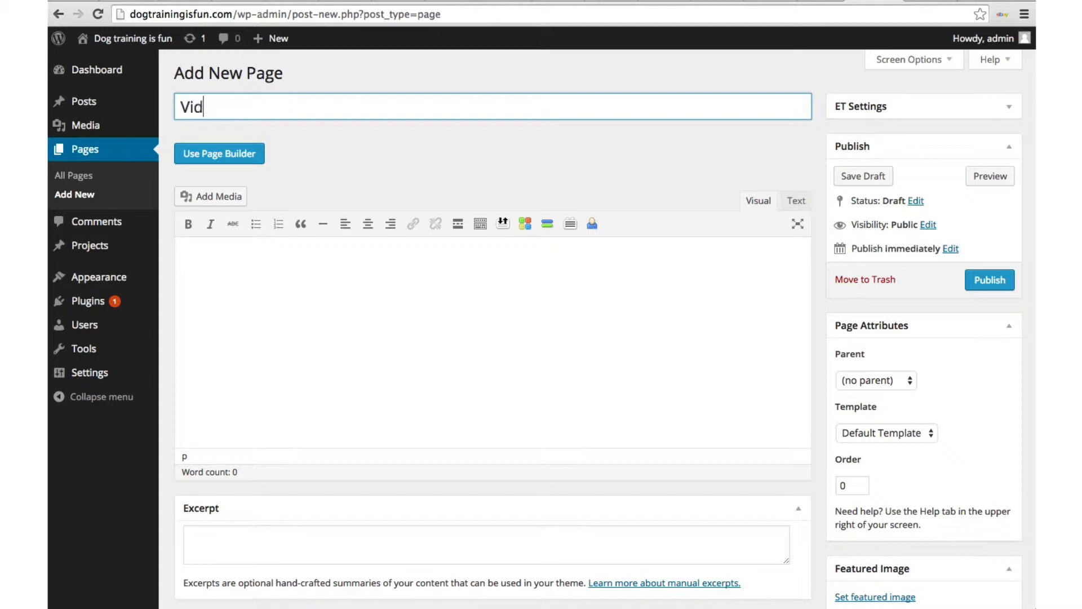
text(eo Courses)
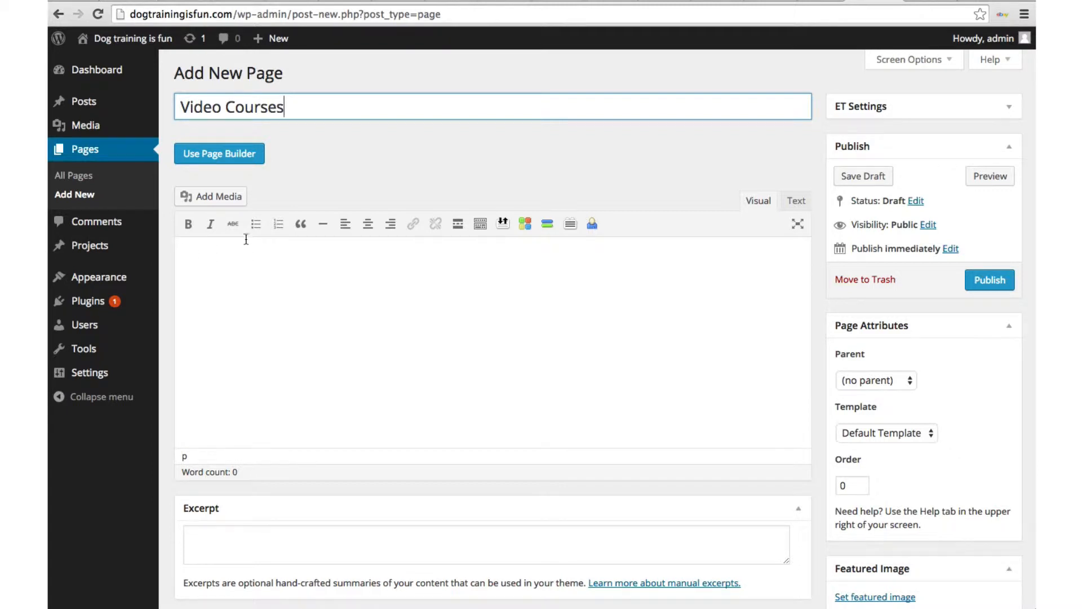
- Switch the page to the Page Builder and load the predefined "Page Right Sidebar" layout
click(248, 161)
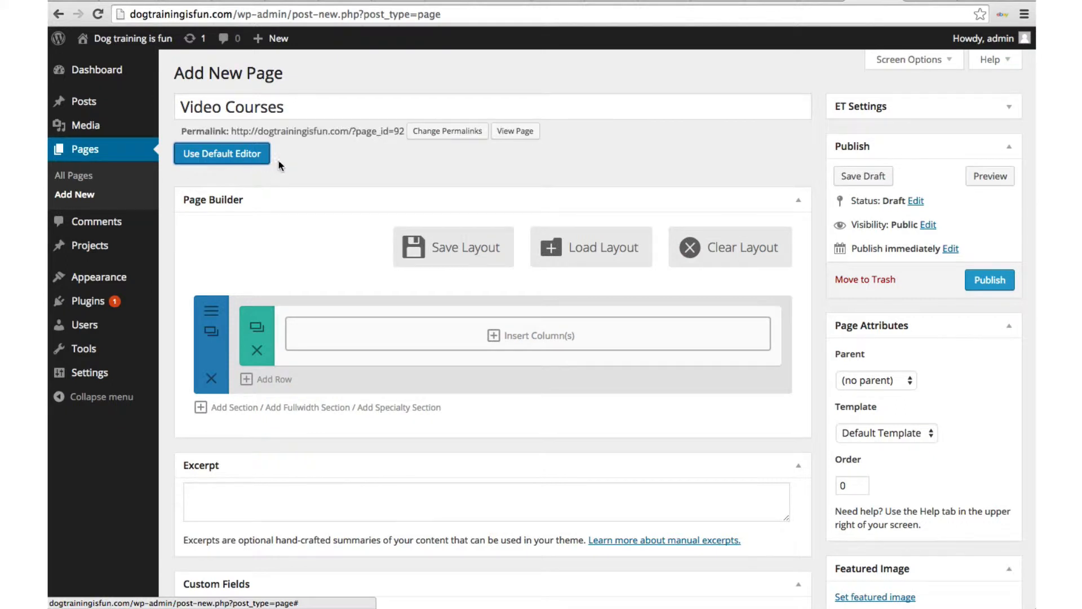
click(574, 246)
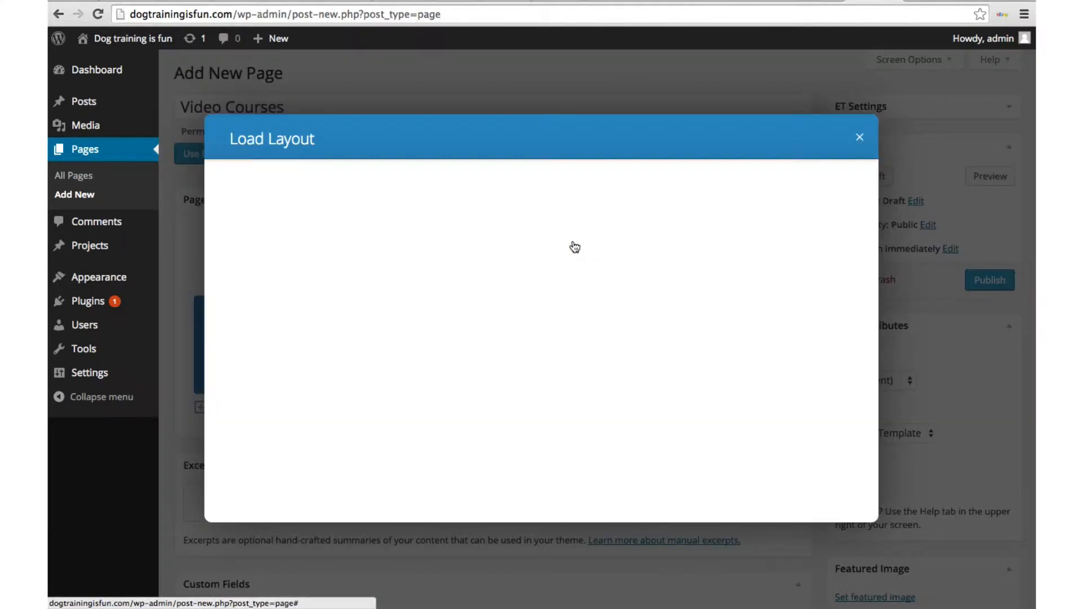
scroll(528, 265, down, 3)
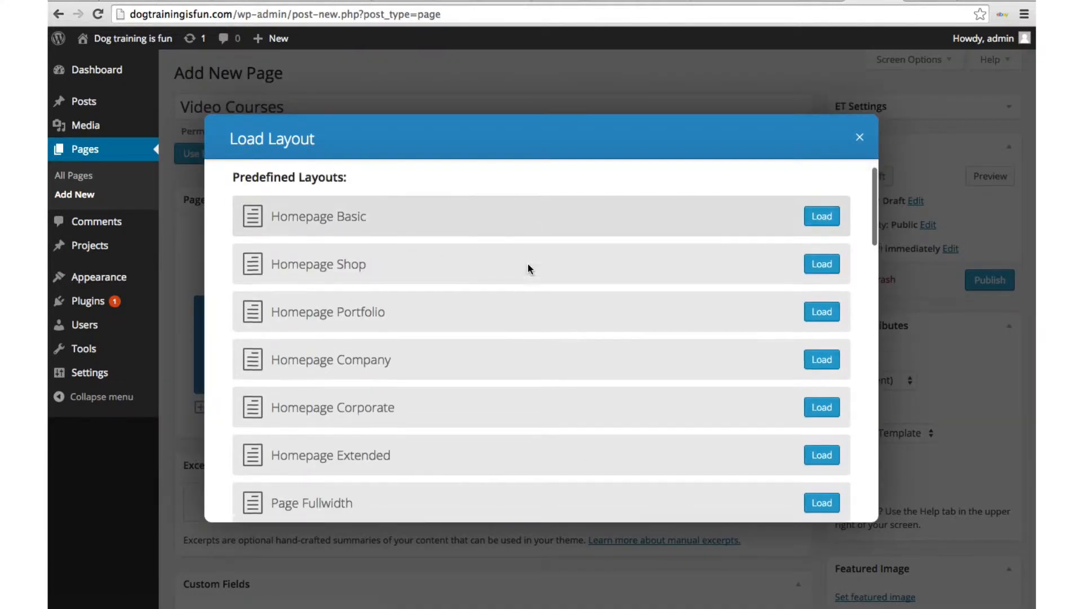
scroll(528, 265, down, 4)
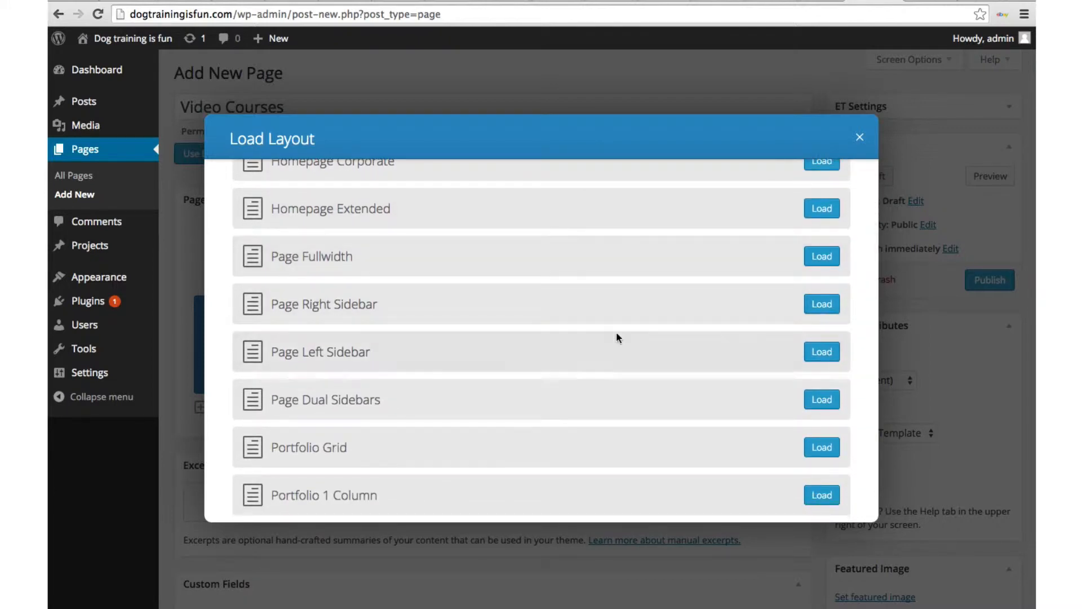
click(820, 305)
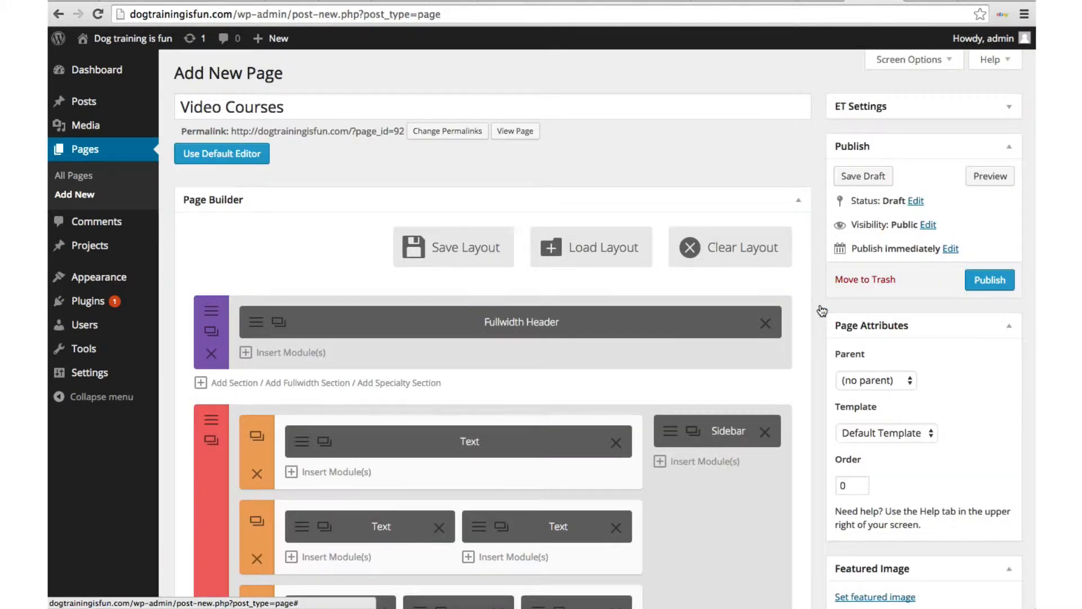
- Review the loaded layout's modules, and preview the page to examine its header, text blocks and sidebar
scroll(699, 361, down, 3)
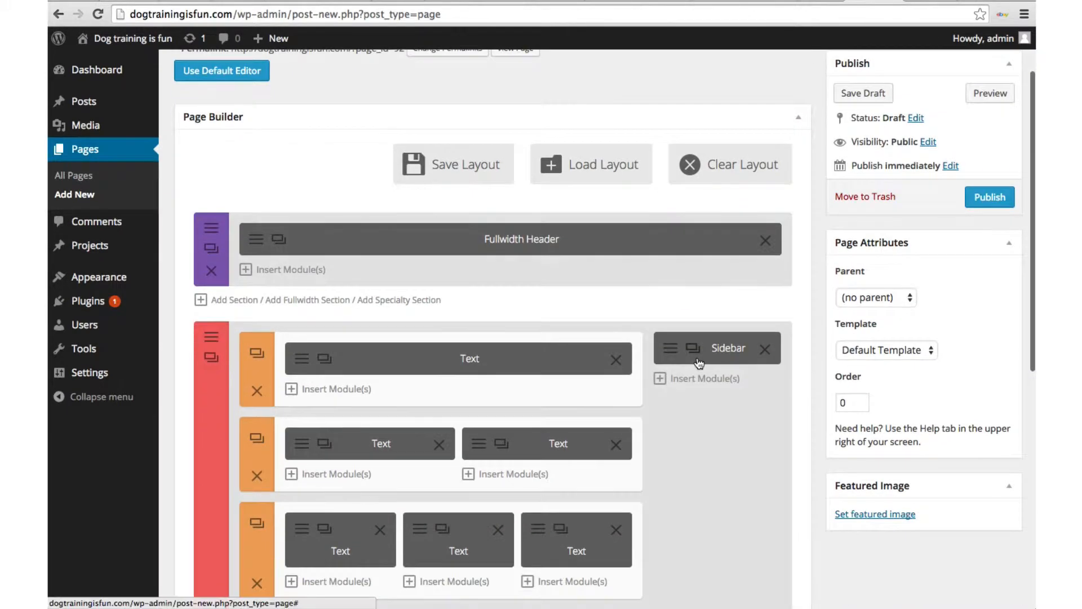
scroll(699, 363, down, 2)
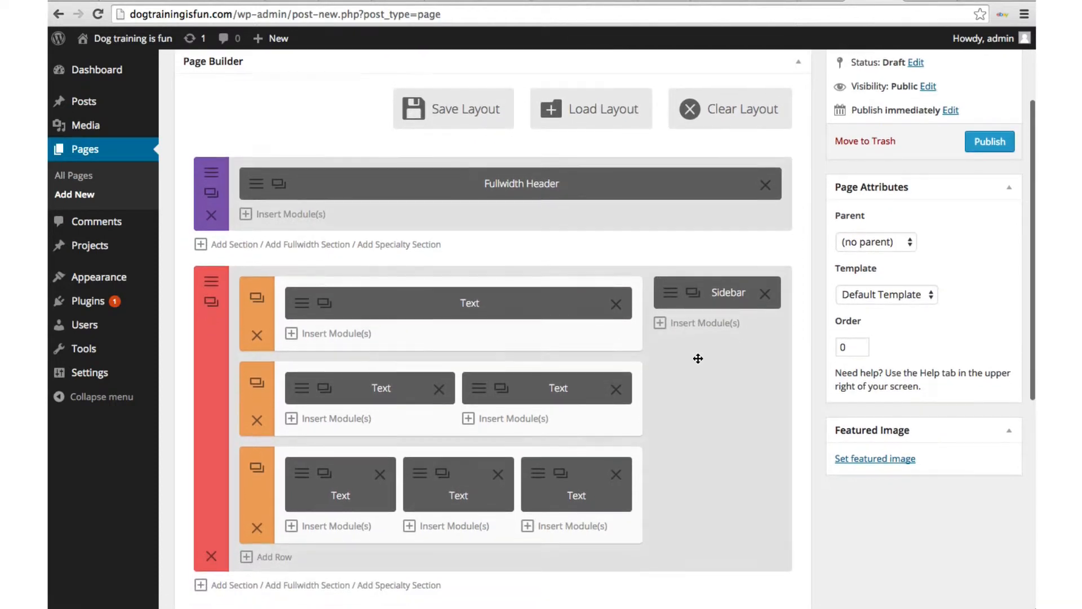
scroll(698, 358, up, 5)
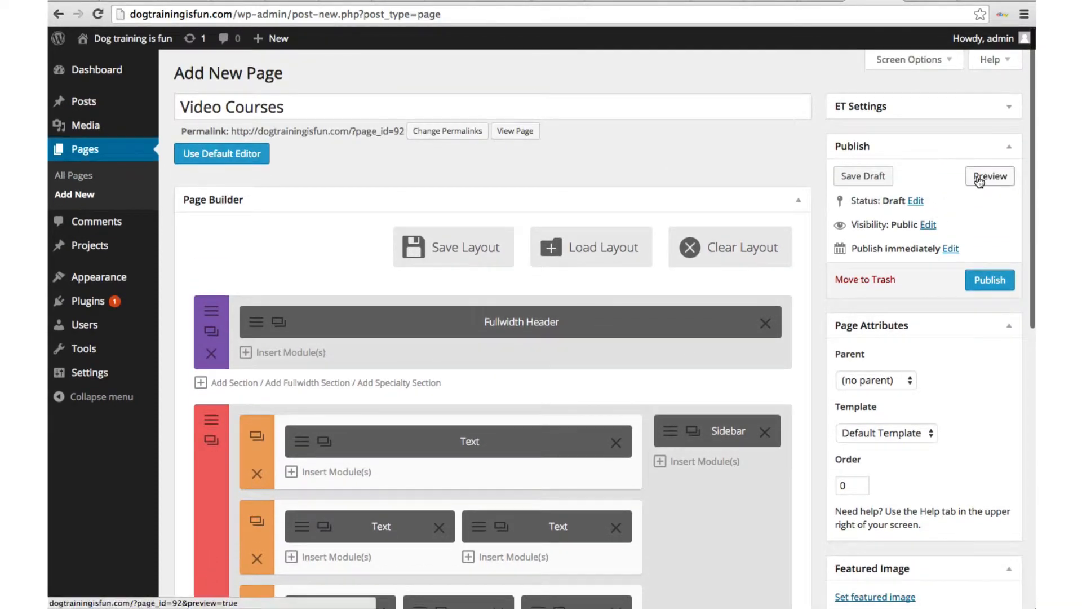
click(979, 178)
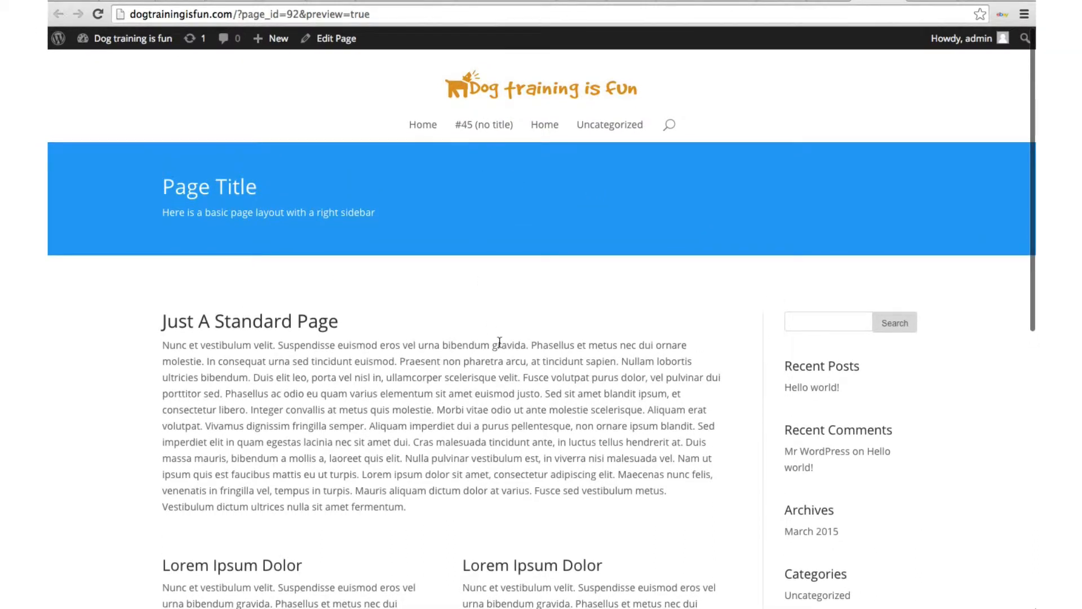
scroll(499, 342, down, 7)
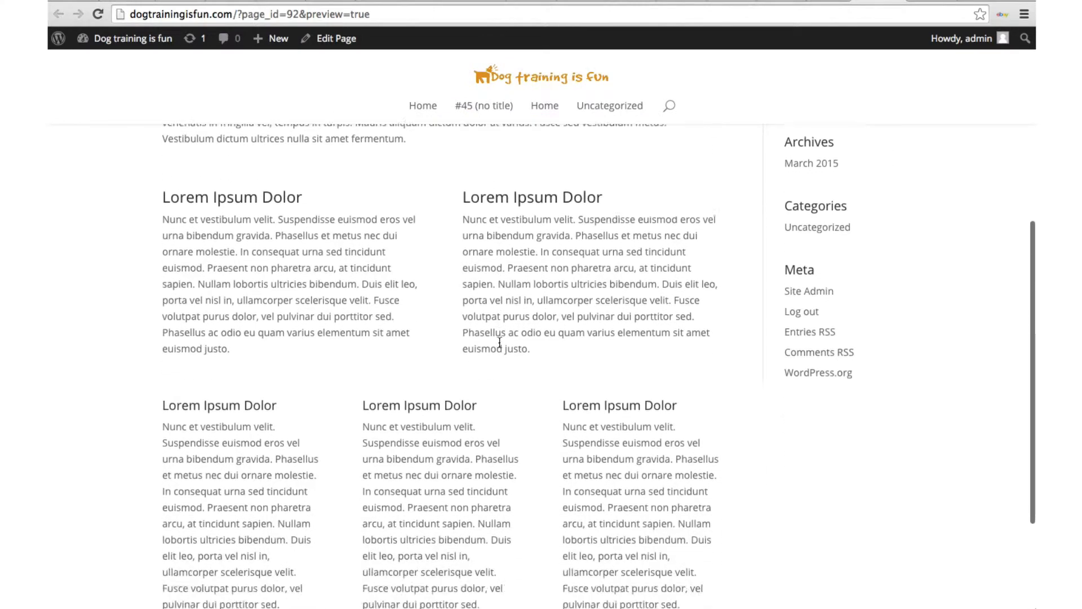
scroll(499, 343, down, 3)
scroll(499, 342, up, 5)
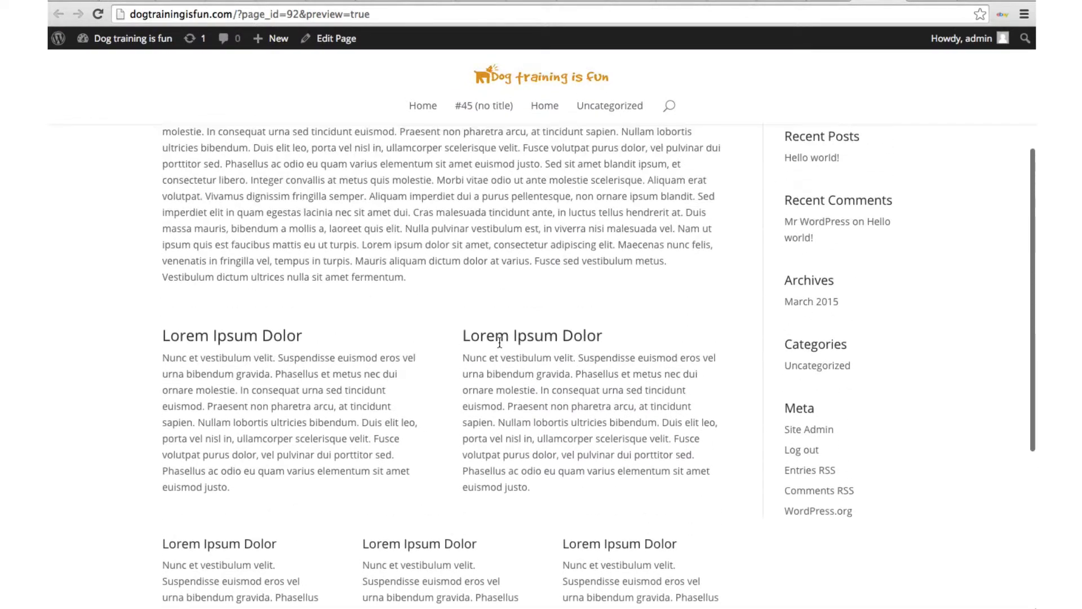
scroll(499, 342, up, 4)
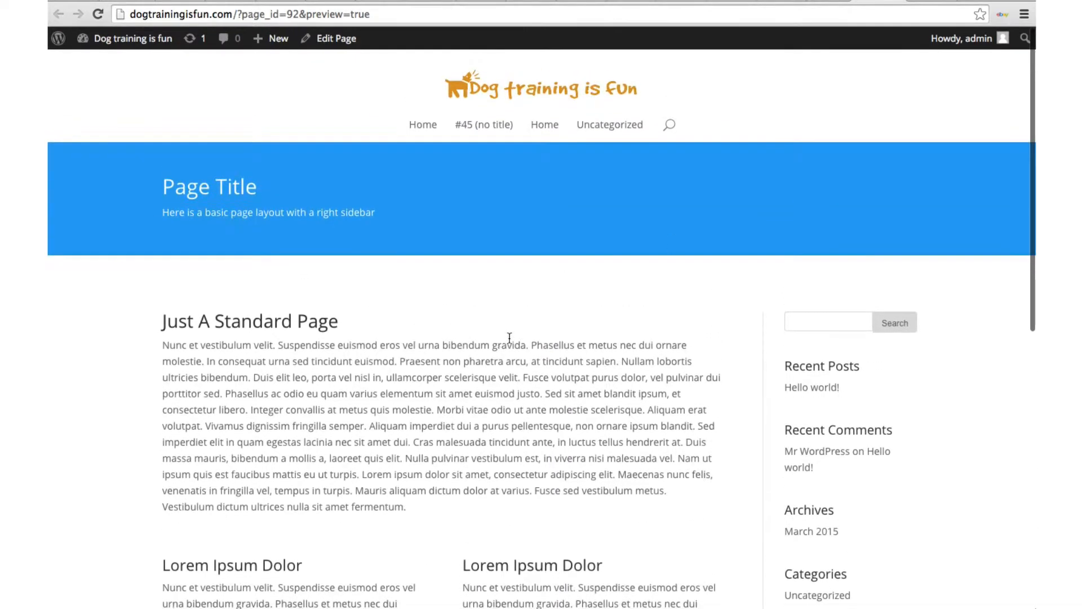
- Return to the page editor and set the fullwidth header section's background color to the orange preset, saving the section settings
click(823, 1)
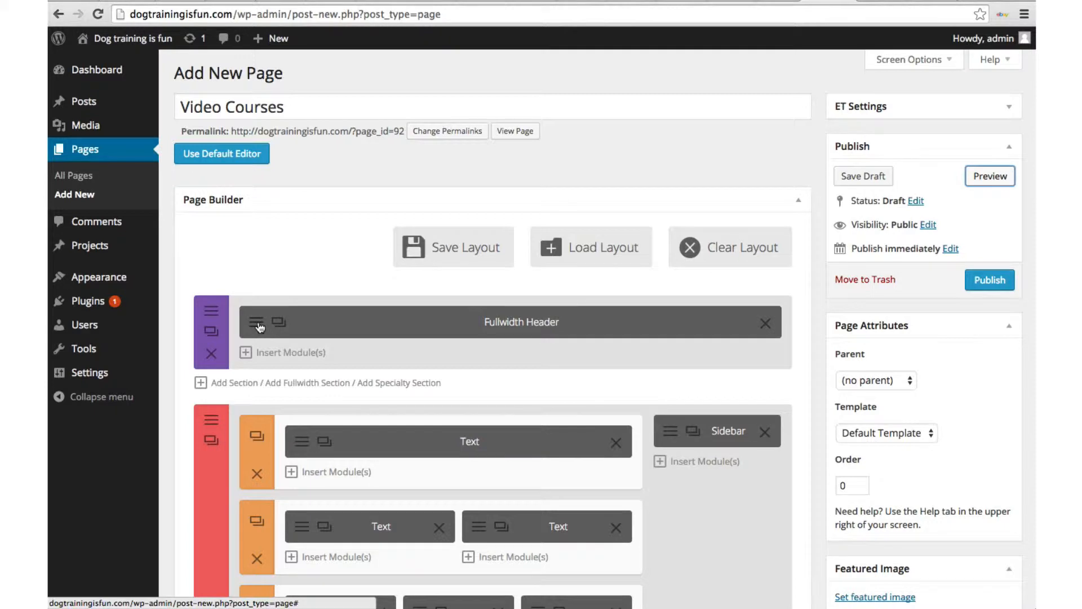
click(219, 311)
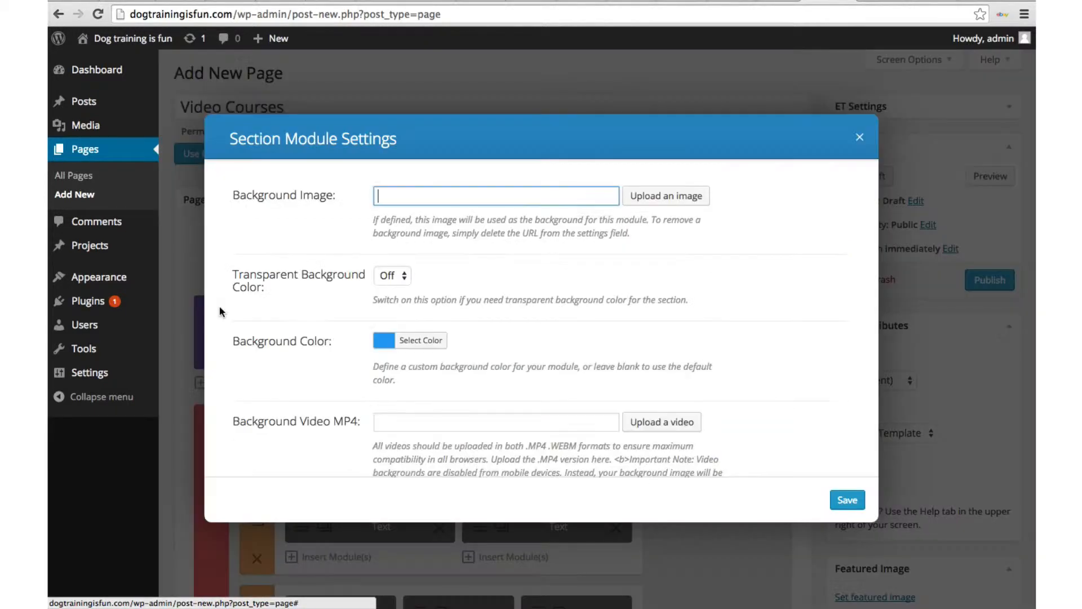
click(423, 340)
scroll(429, 336, down, 3)
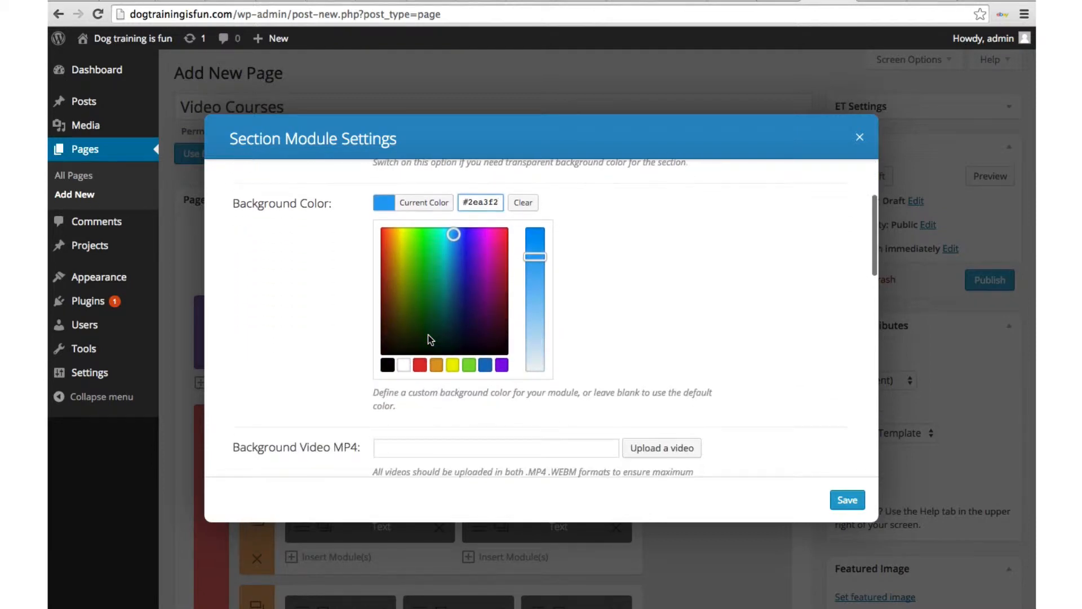
click(436, 364)
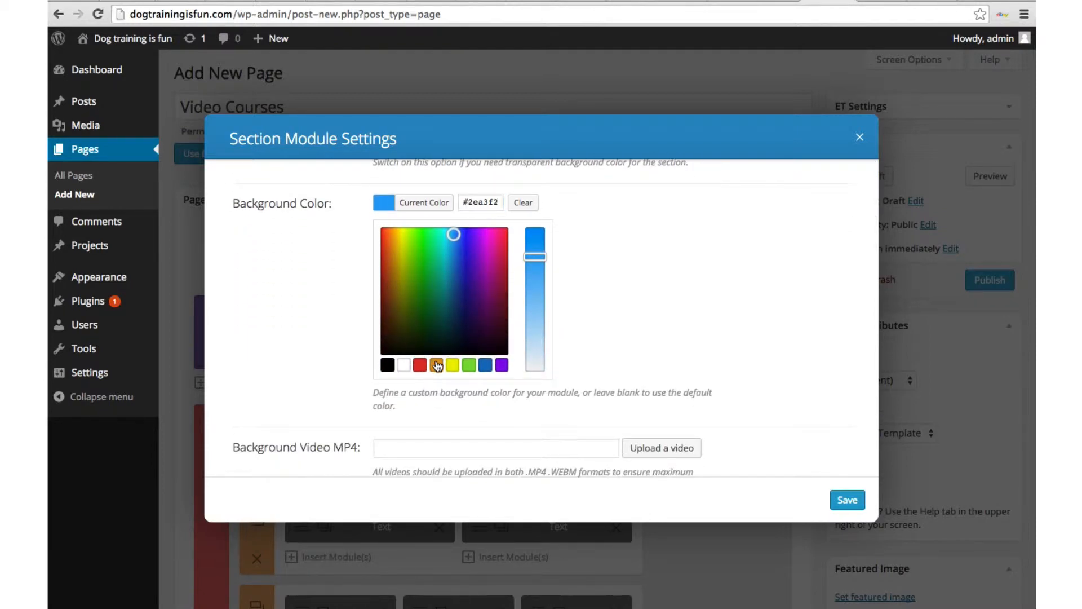
click(841, 500)
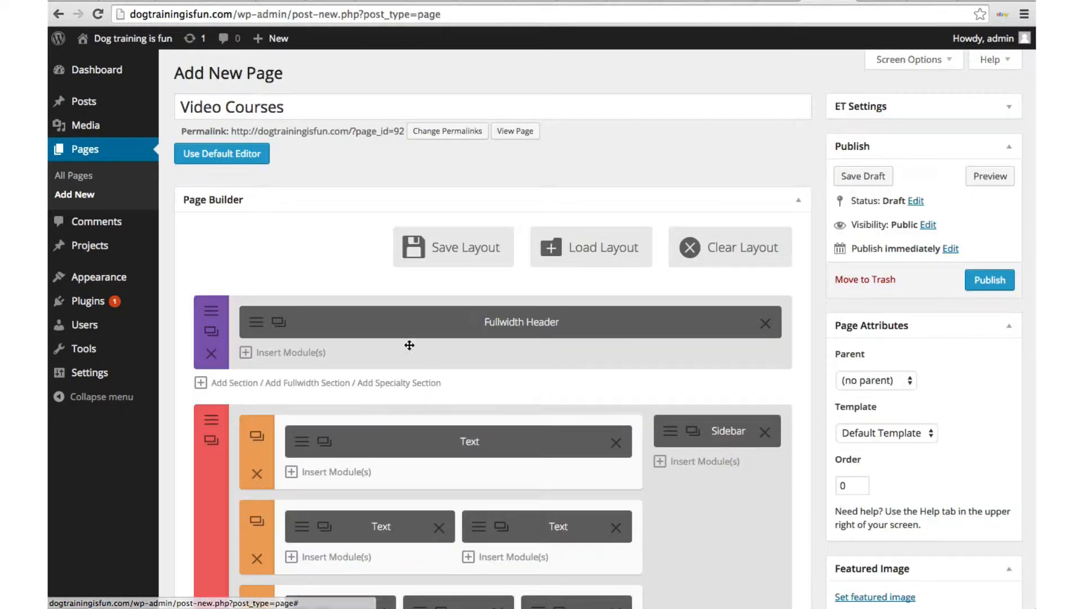
- Change the title in the Fullwidth Header module to "Video Courses"
click(257, 324)
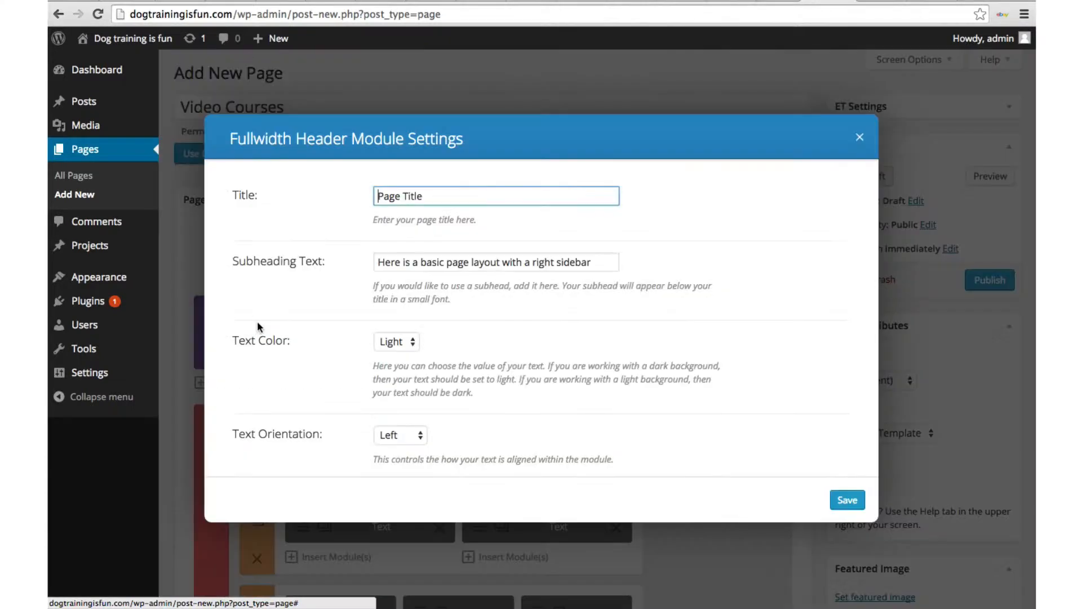
drag(449, 197, 375, 193)
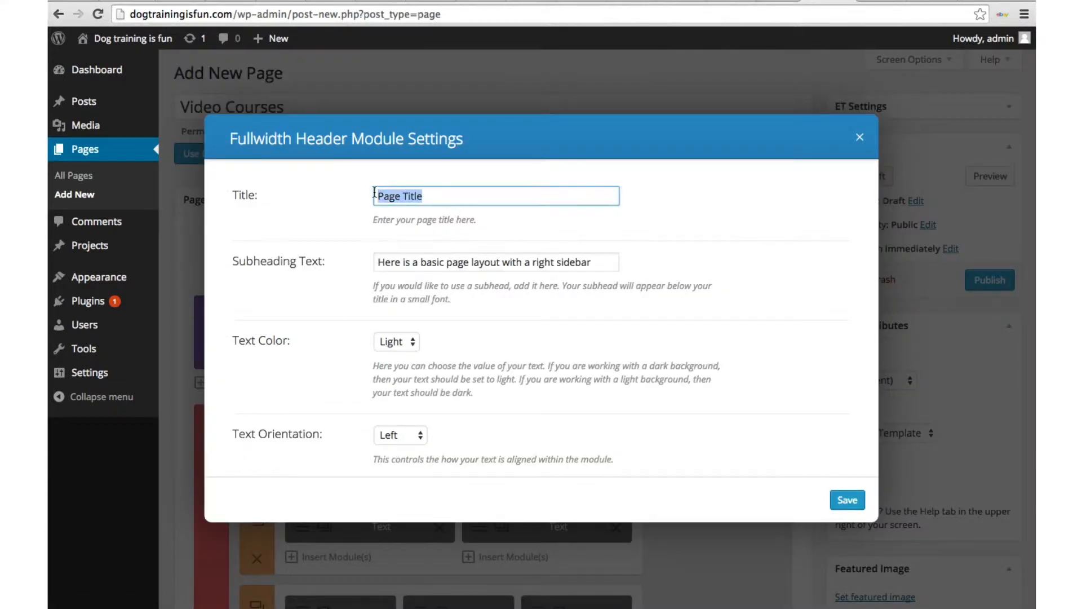
text(VIdeo Cour)
key(BackSpace)
key(BackSpace)
key(BackSpace)
key(BackSpace)
key(BackSpace)
key(BackSpace)
key(BackSpace)
key(BackSpace)
key(BackSpace)
text(ideo Courses)
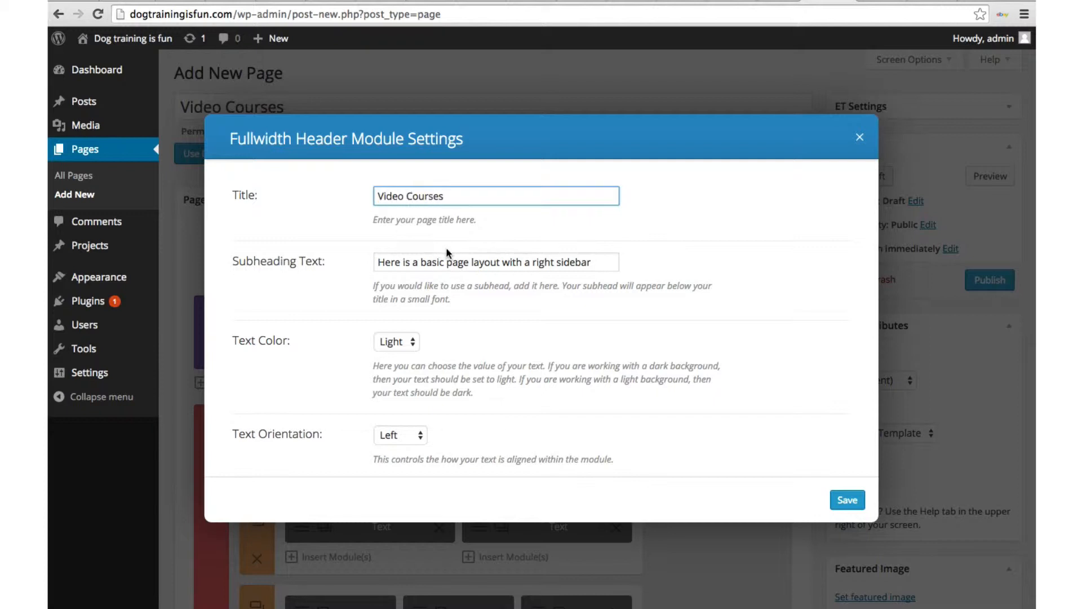
- Clear the subheading text of the Fullwidth Header module
scroll(446, 253, down, 3)
scroll(446, 253, up, 3)
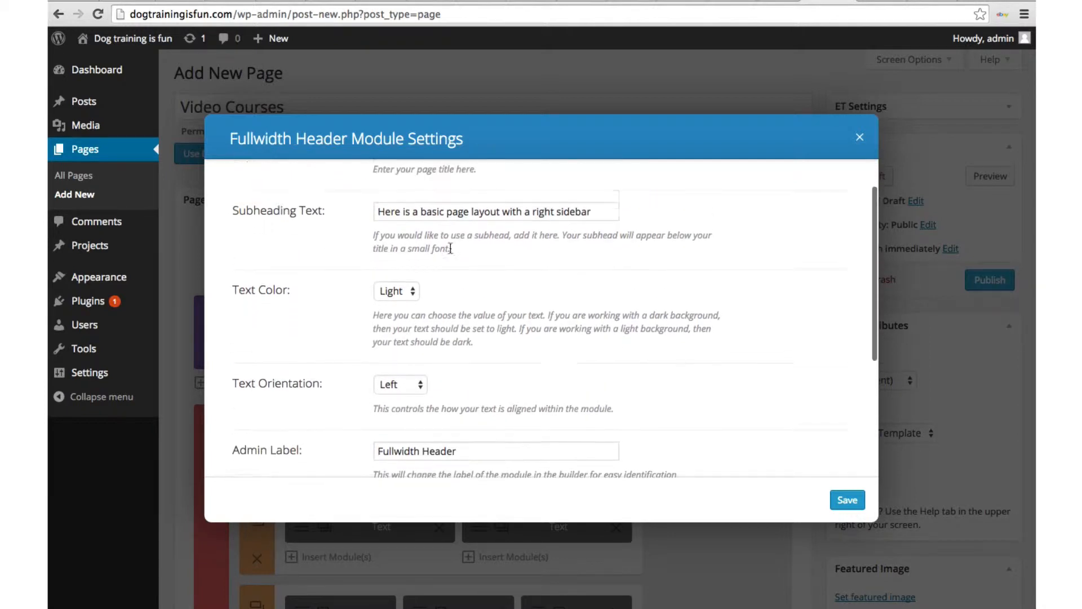
drag(595, 238, 375, 238)
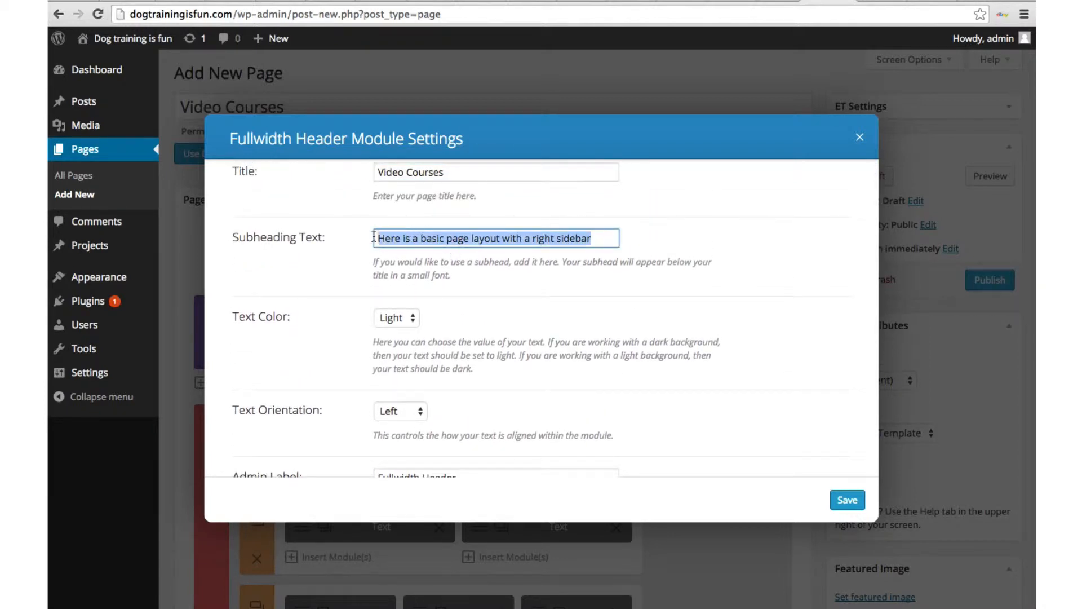
key(BackSpace)
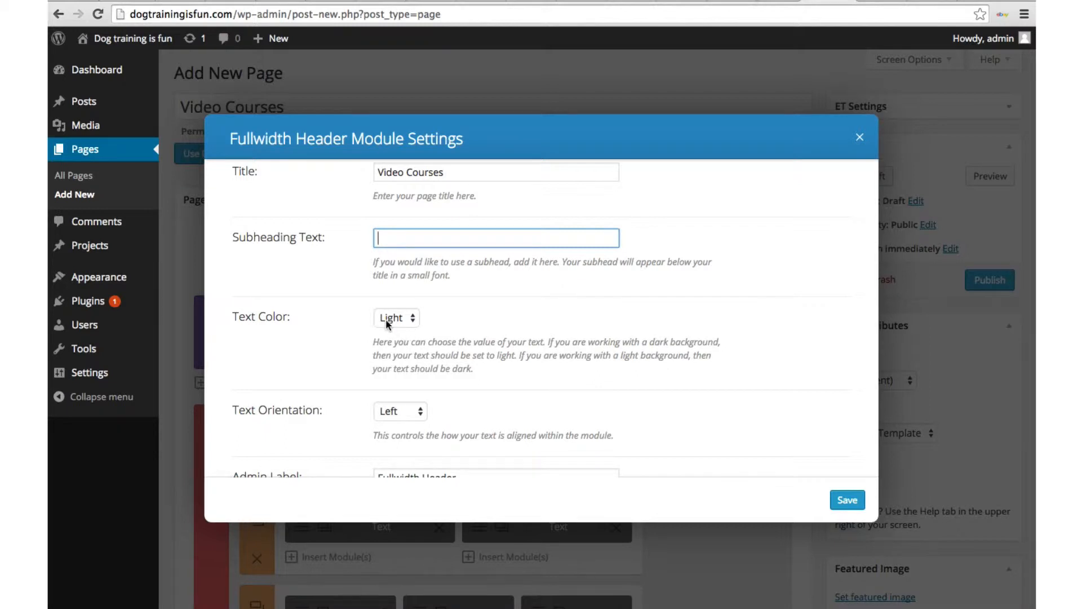
- Set the header's text orientation to Center and save the Fullwidth Header module settings
scroll(385, 319, down, 2)
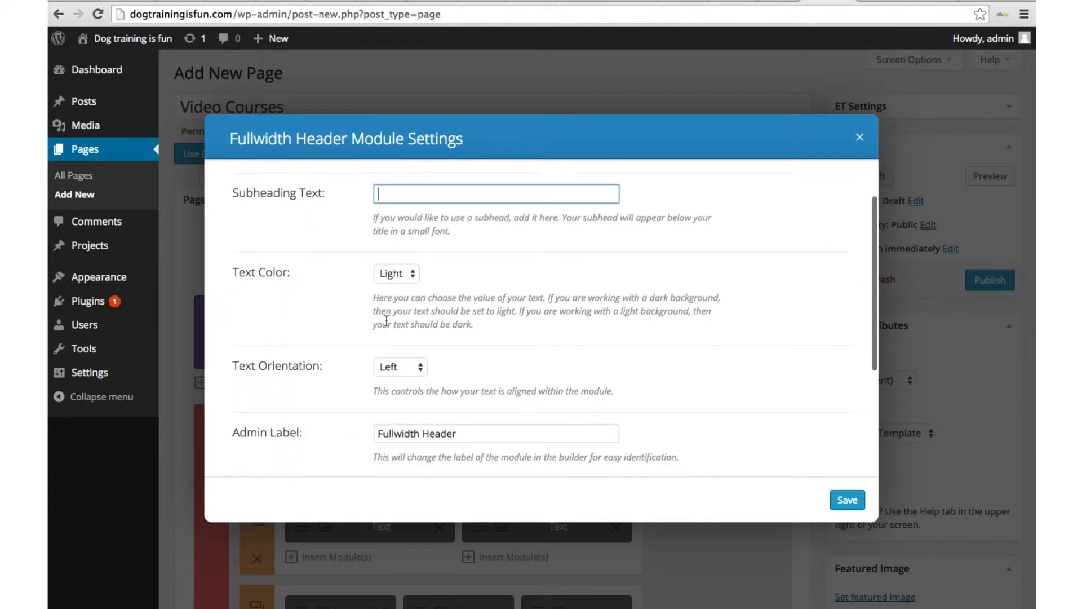
scroll(387, 320, down, 3)
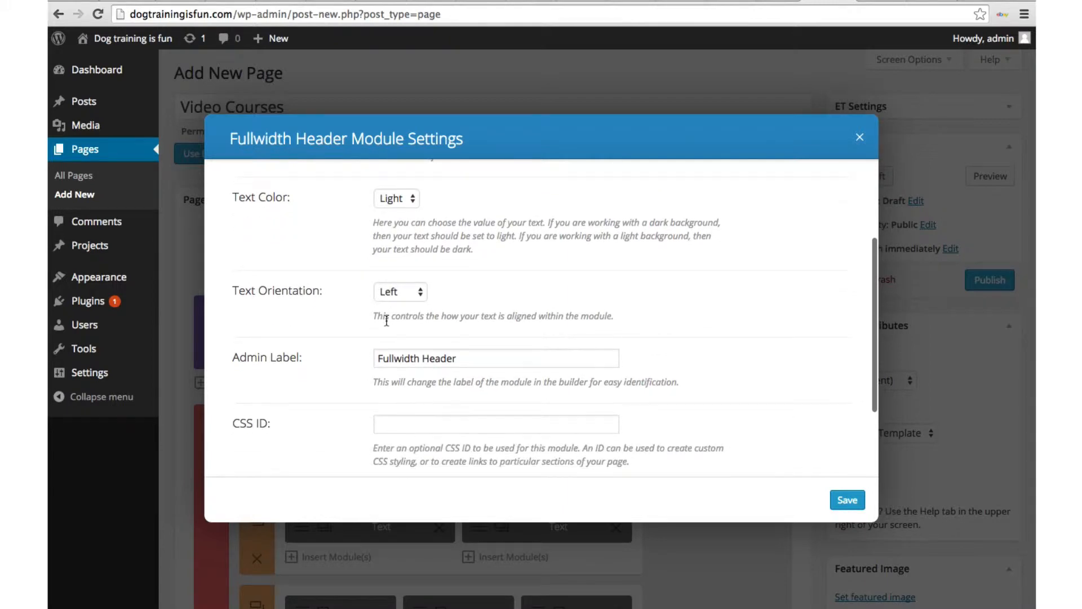
click(402, 292)
key(Escape)
key(Down)
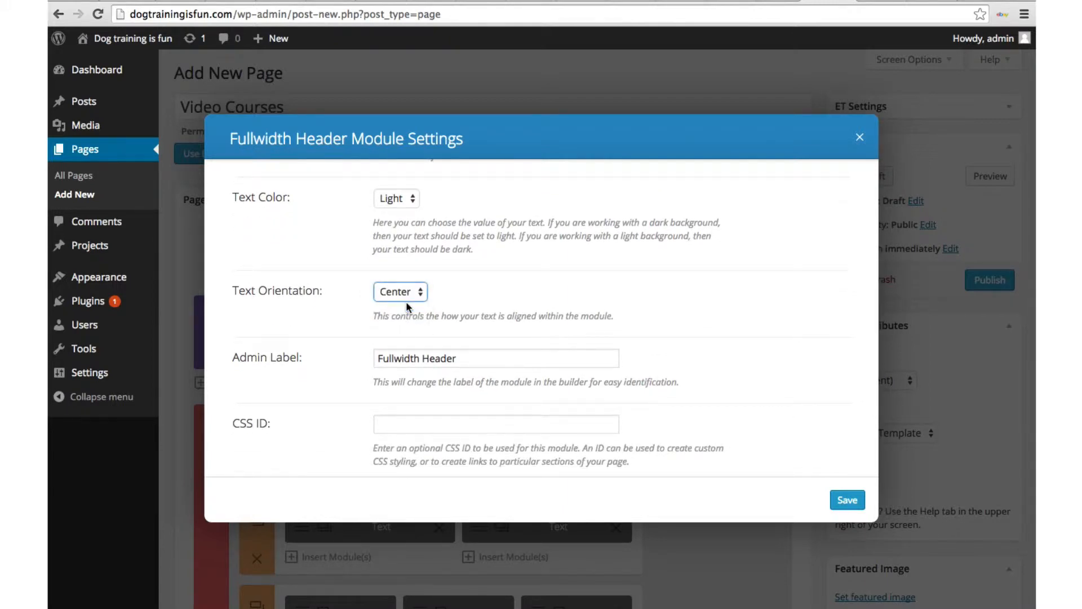
scroll(458, 345, down, 4)
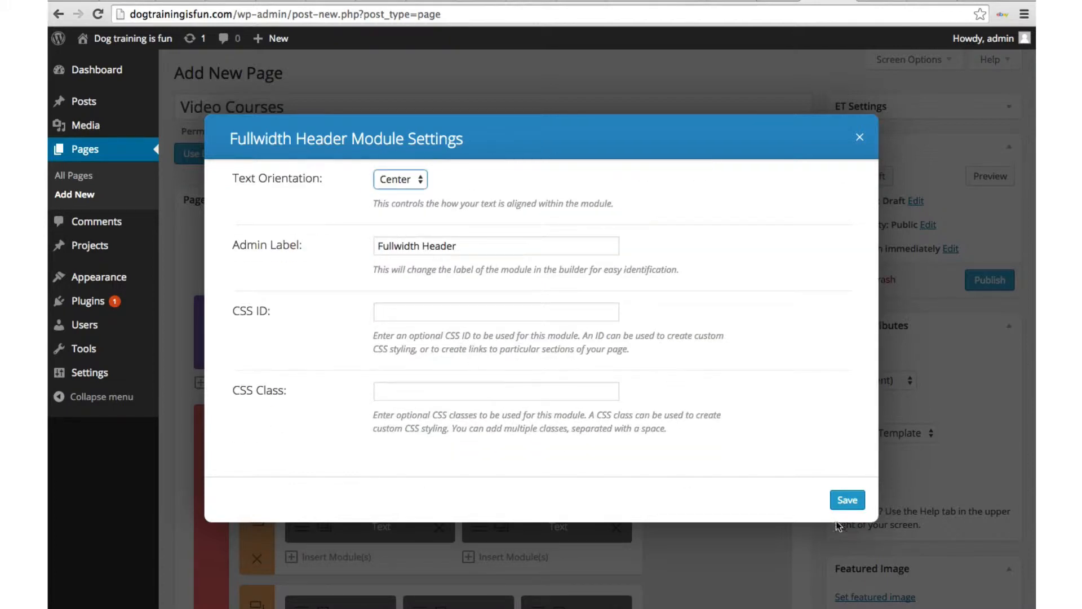
click(848, 501)
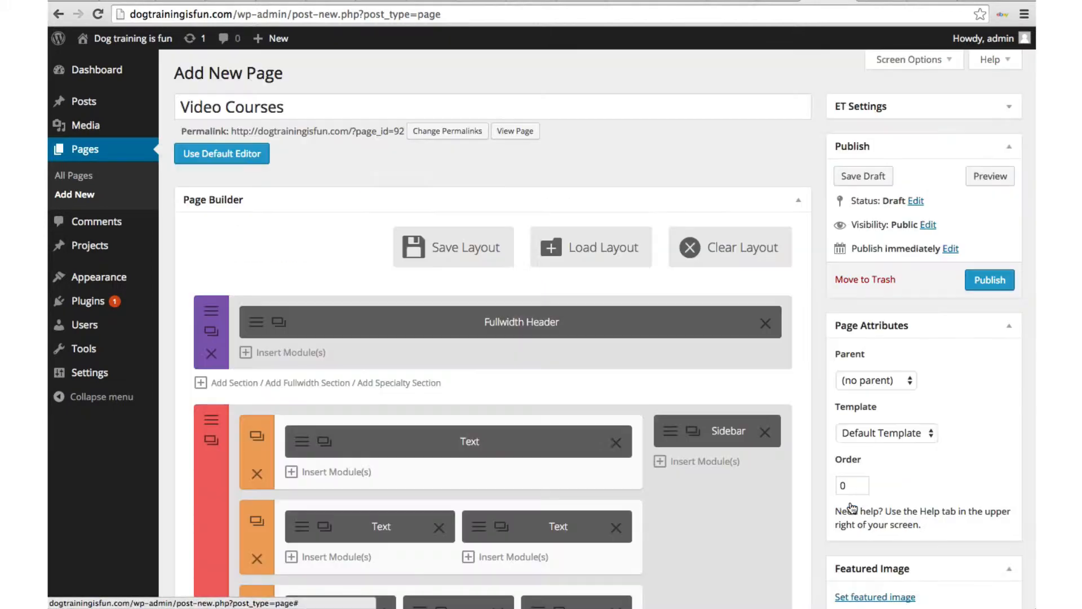
- Preview the page again to check the restyled header and the remaining placeholder content
click(970, 179)
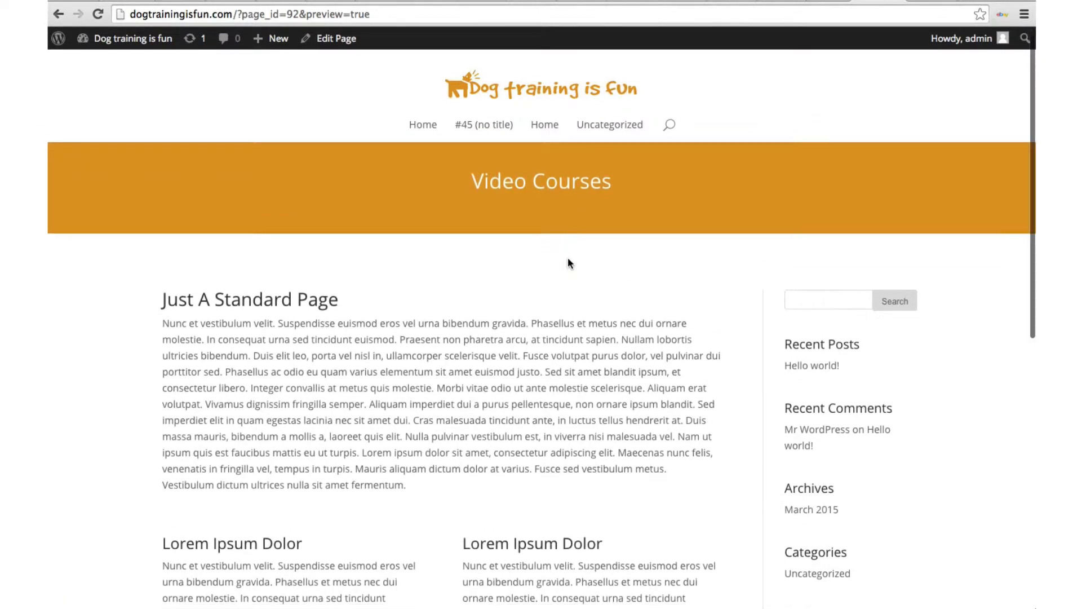
scroll(567, 262, down, 10)
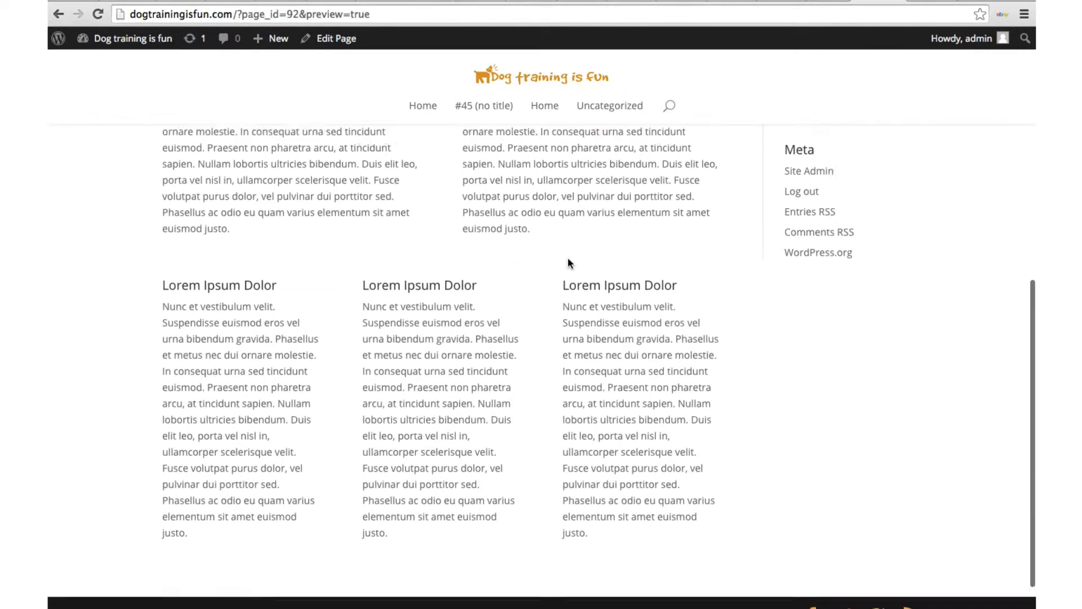
scroll(568, 263, up, 10)
scroll(568, 258, up, 2)
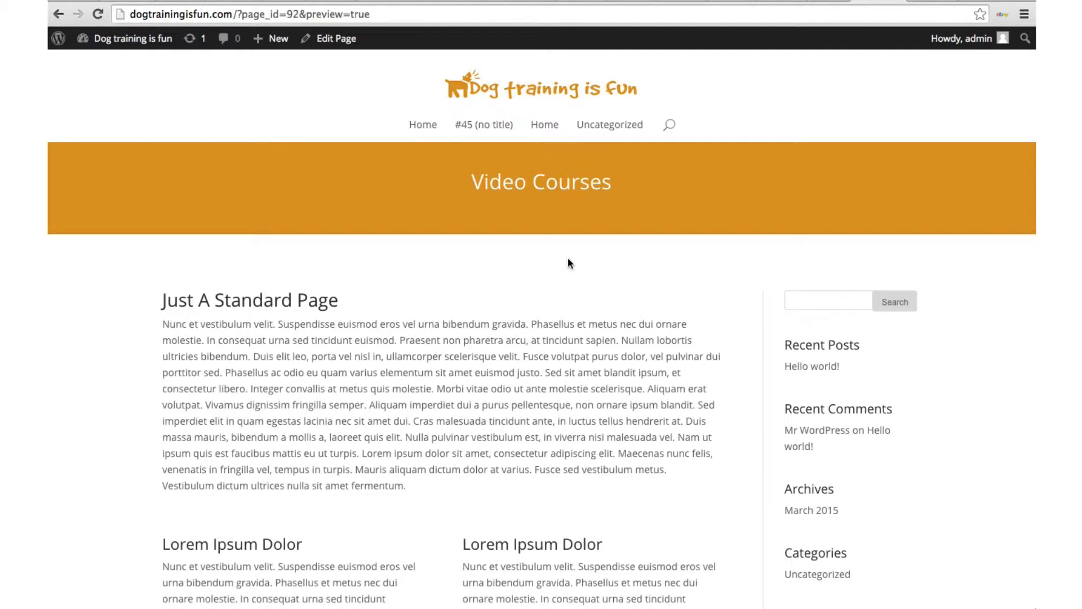
- Return to the page editor and add an empty line above the "Just A Standard Page" heading in the first-row Text module
click(825, 1)
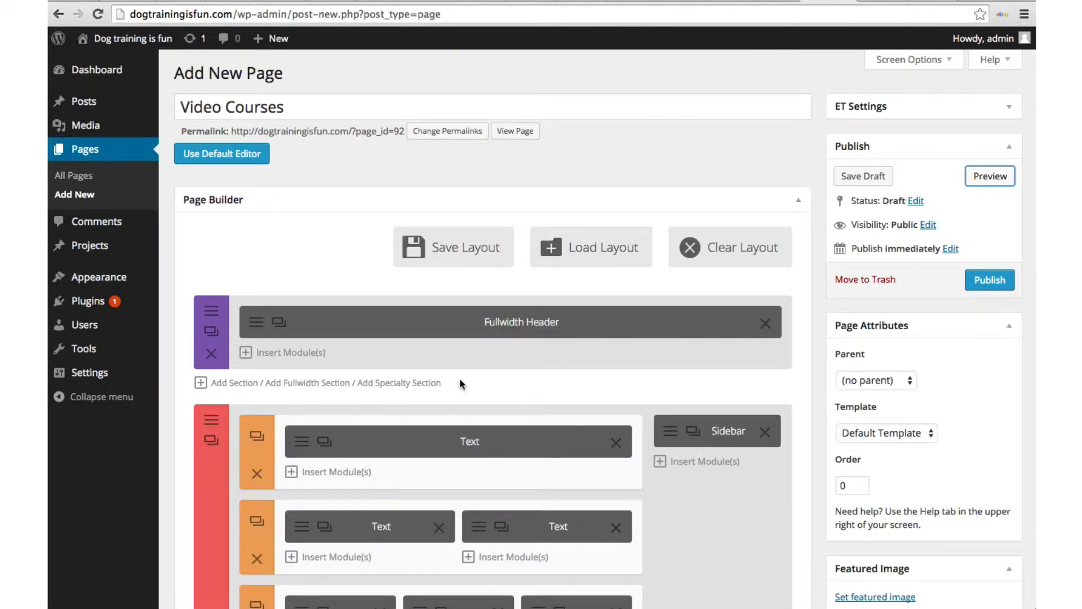
scroll(460, 383, down, 5)
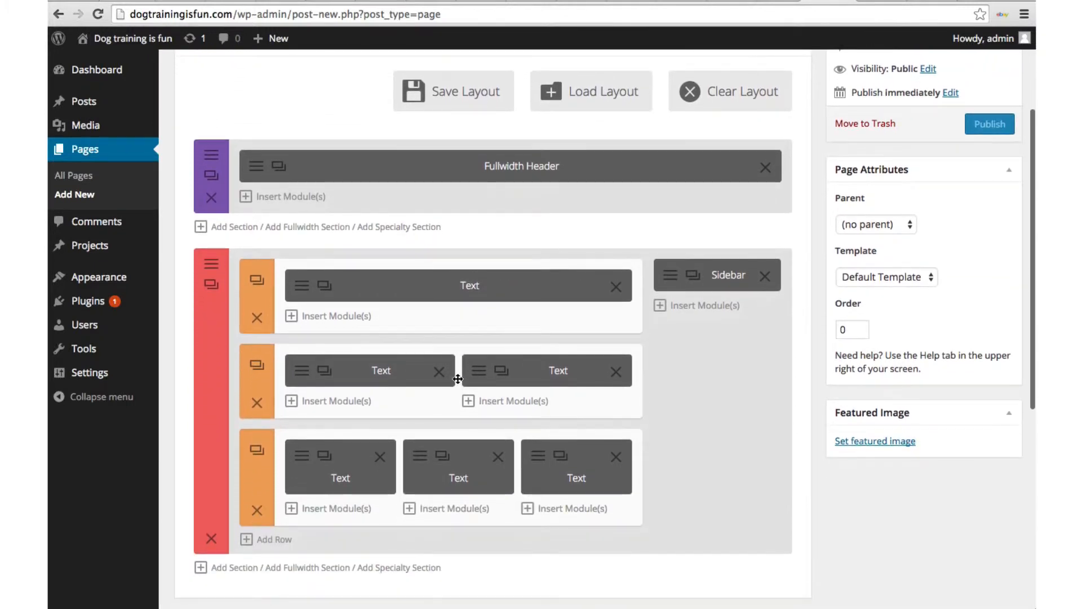
click(302, 286)
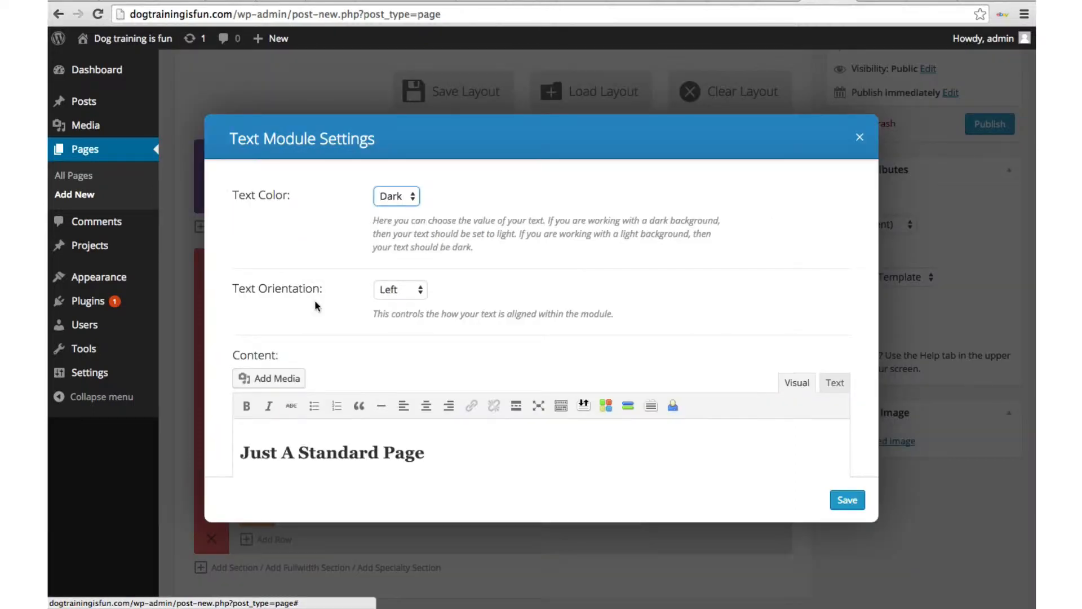
scroll(380, 372, down, 3)
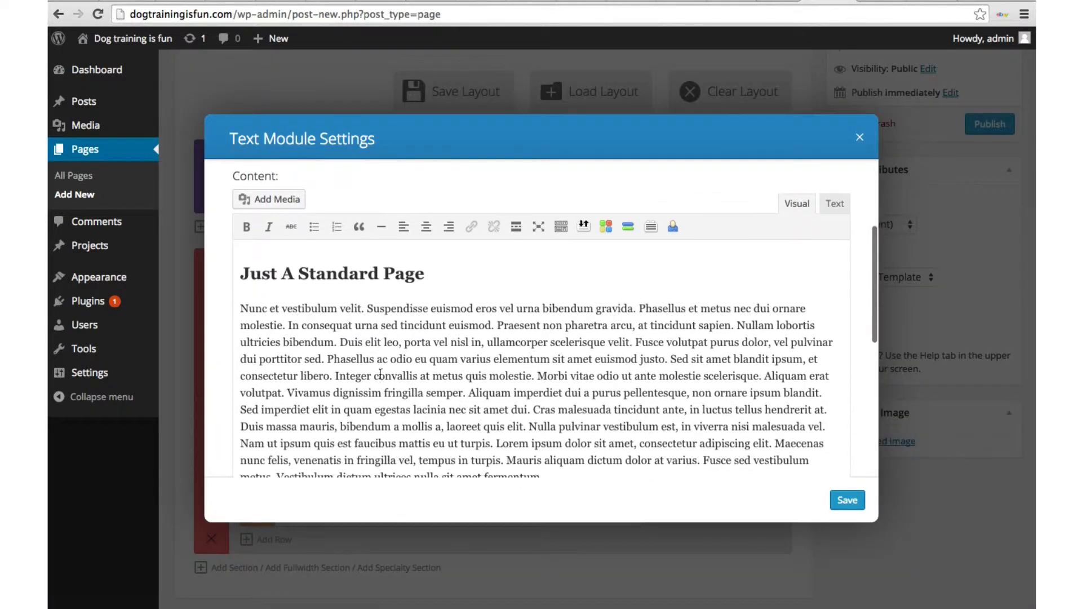
click(240, 260)
key(Return)
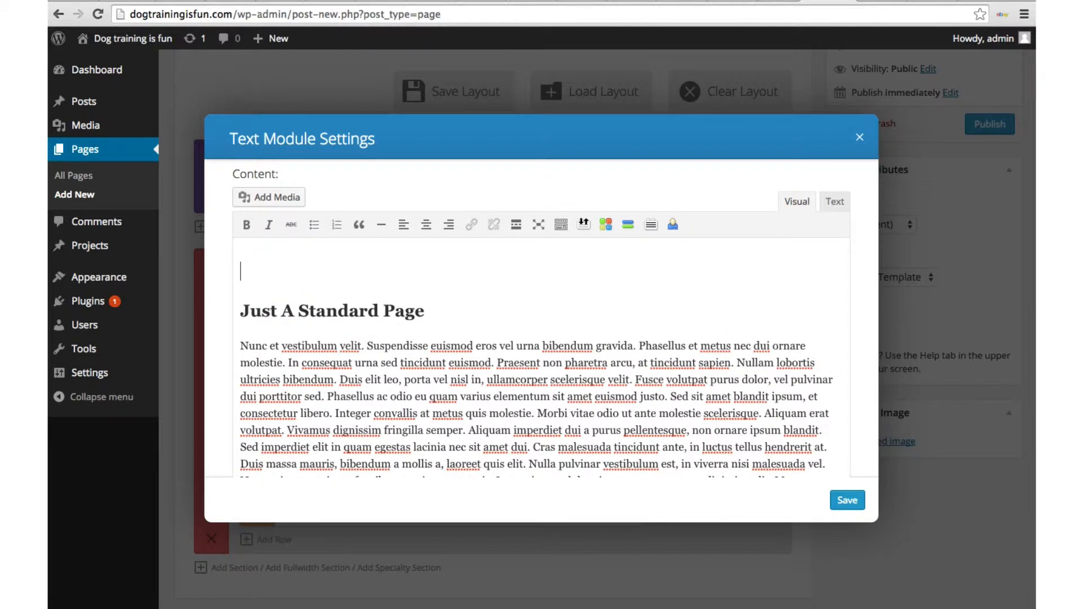
scroll(277, 231, up, 2)
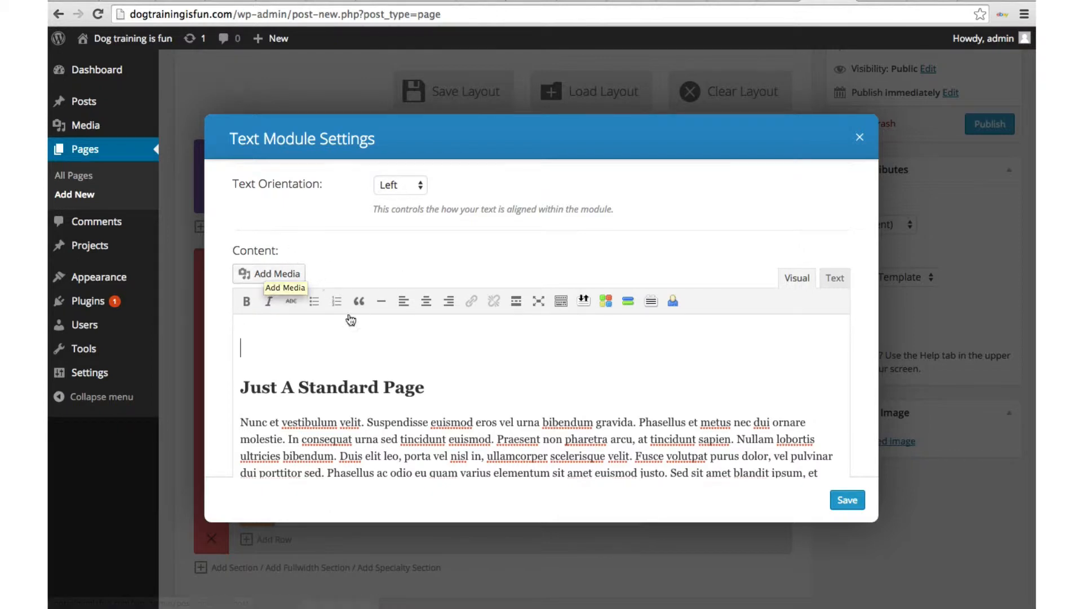
scroll(349, 319, up, 1)
click(290, 302)
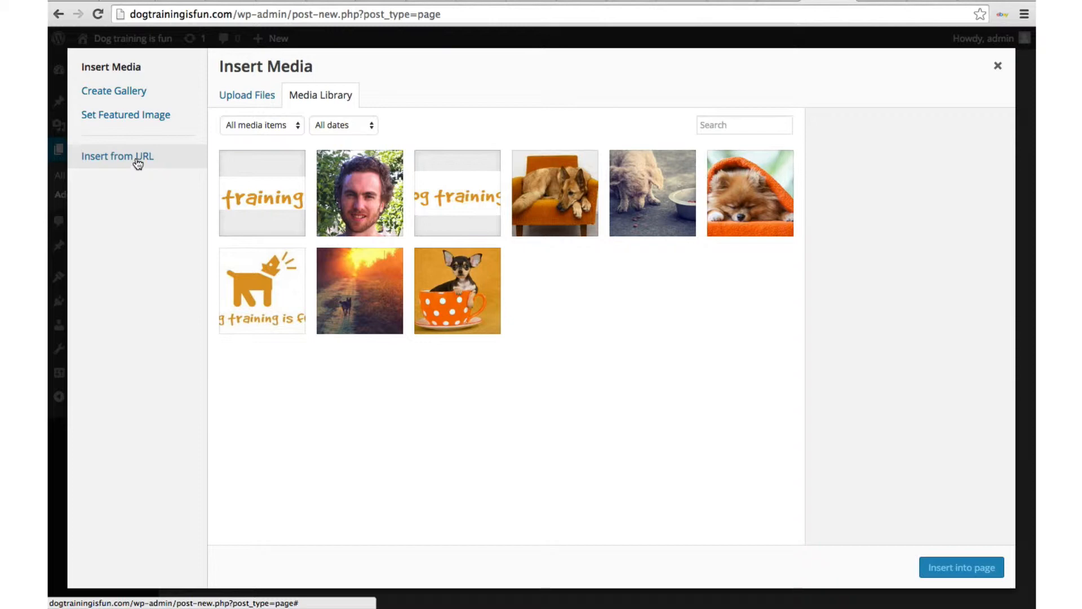
click(138, 163)
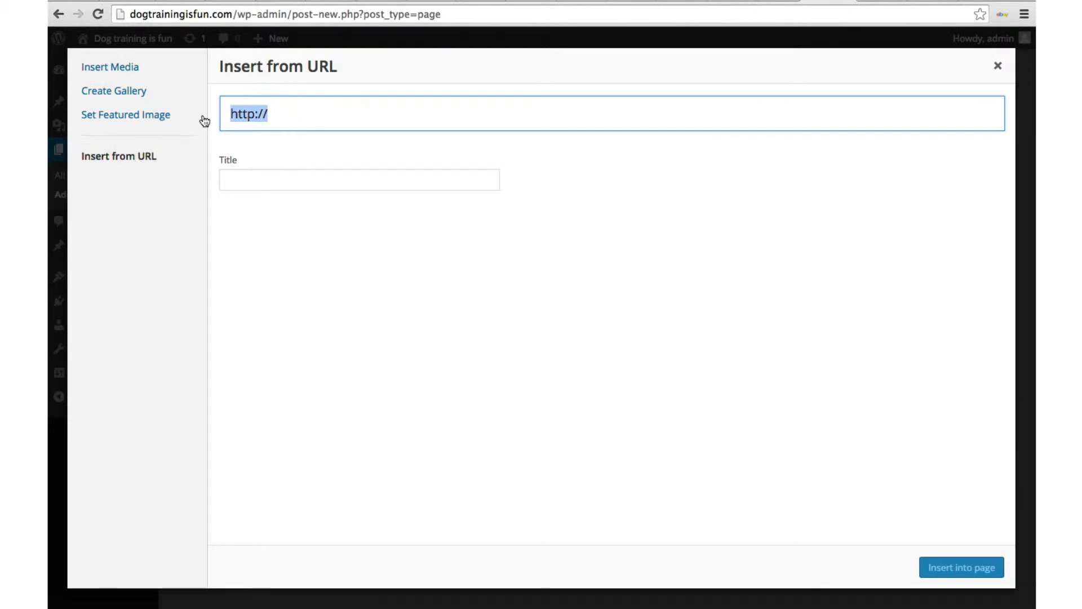
text(https://www.youtube.com/watch?v=qBGbVIL_HG8)
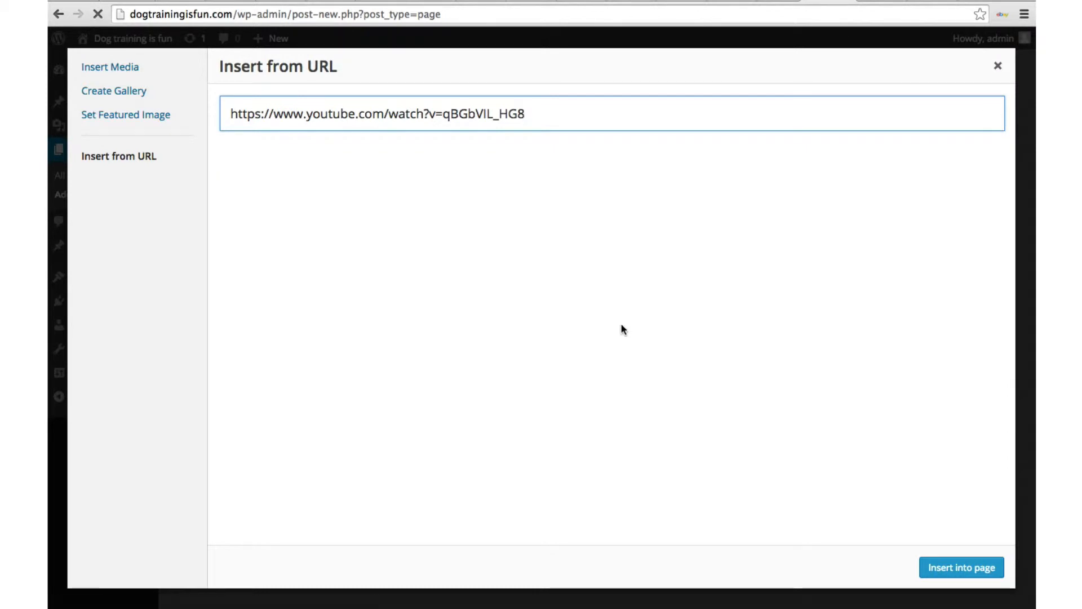
scroll(621, 324, down, 2)
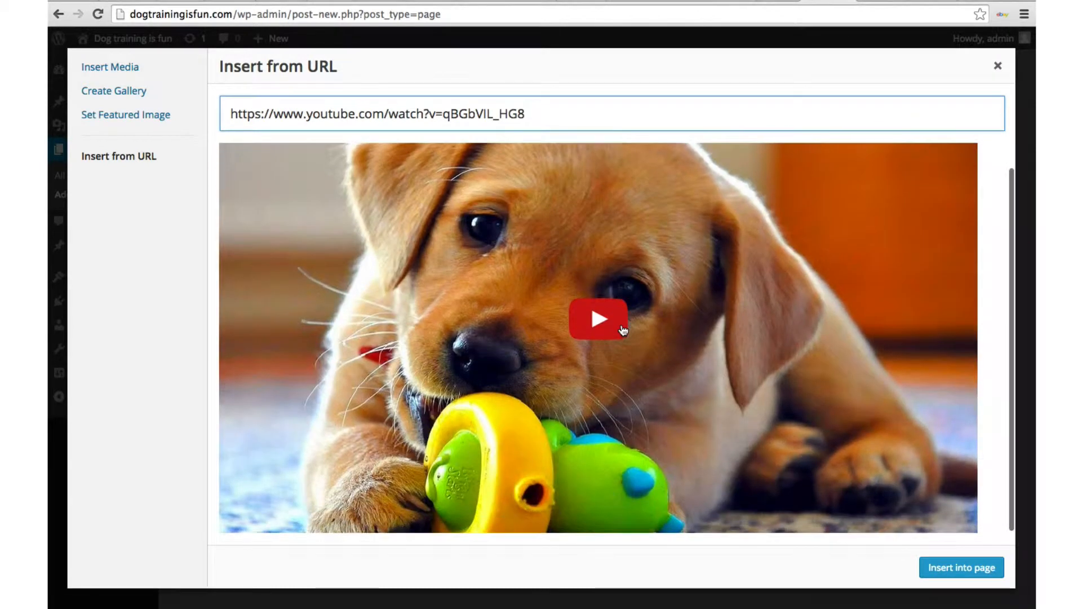
click(935, 568)
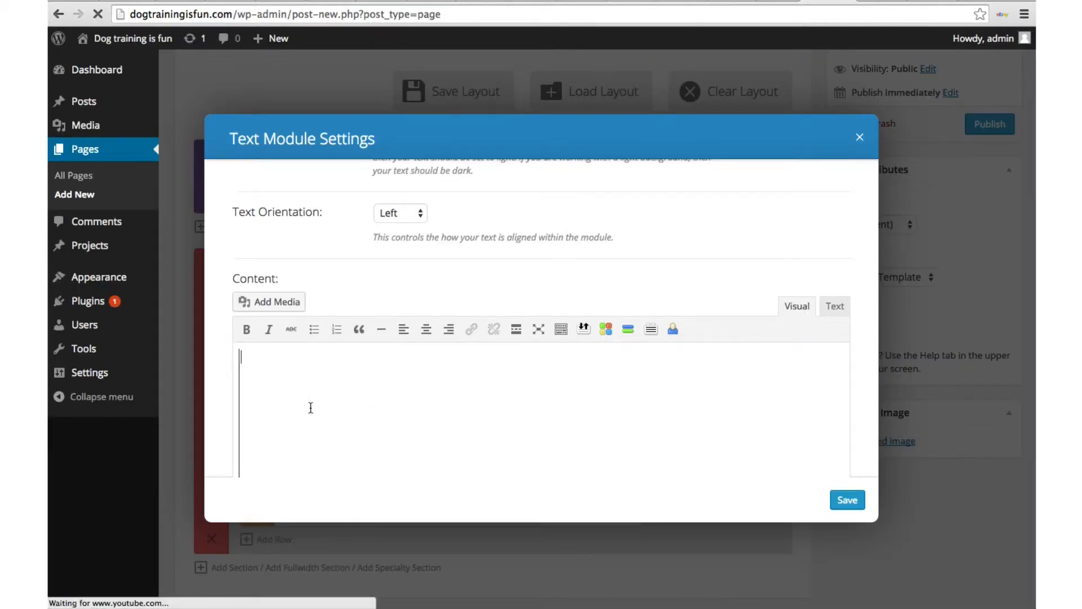
- Check the embedded video in the module's content and save the Text module settings
scroll(311, 407, down, 3)
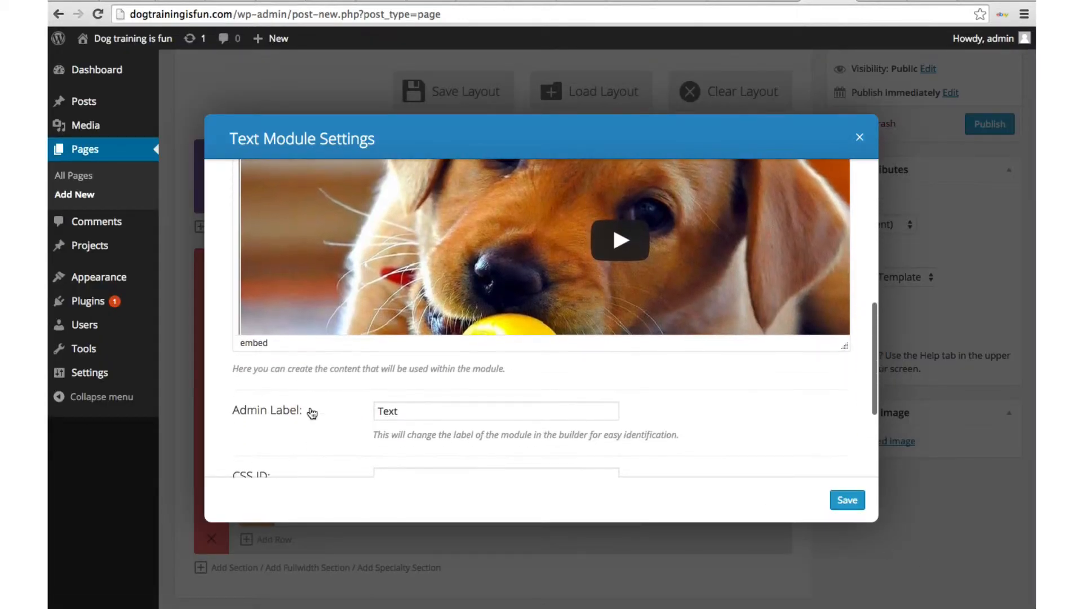
scroll(323, 367, down, 4)
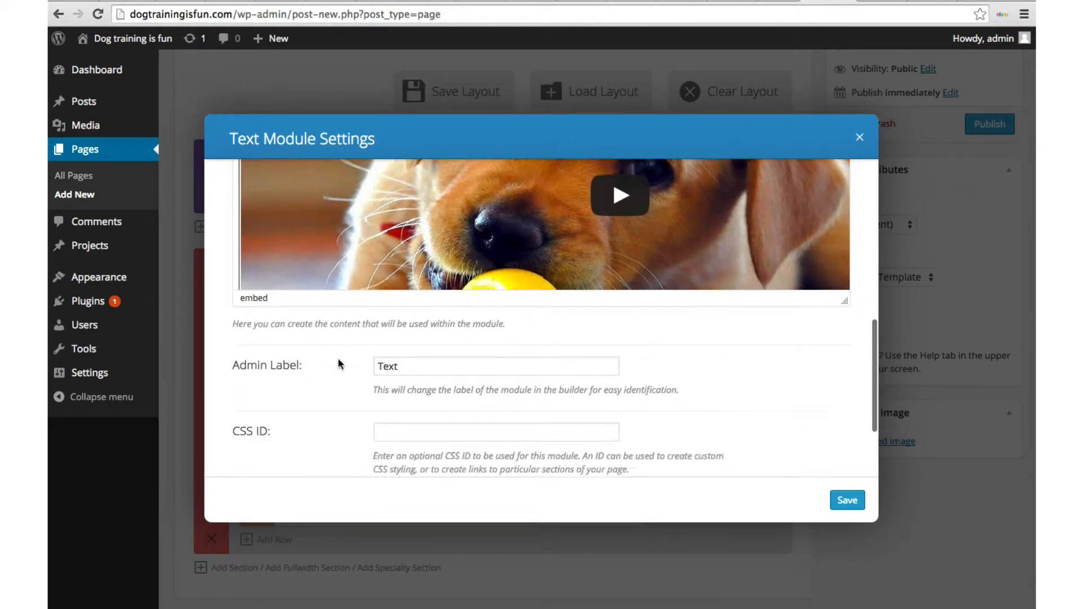
scroll(328, 289, up, 3)
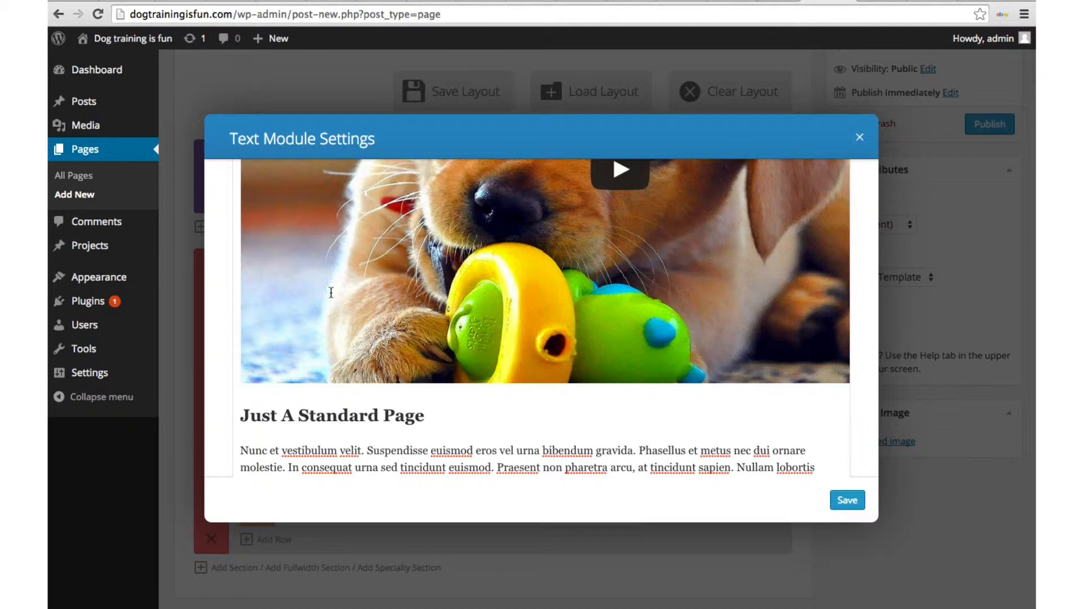
click(848, 499)
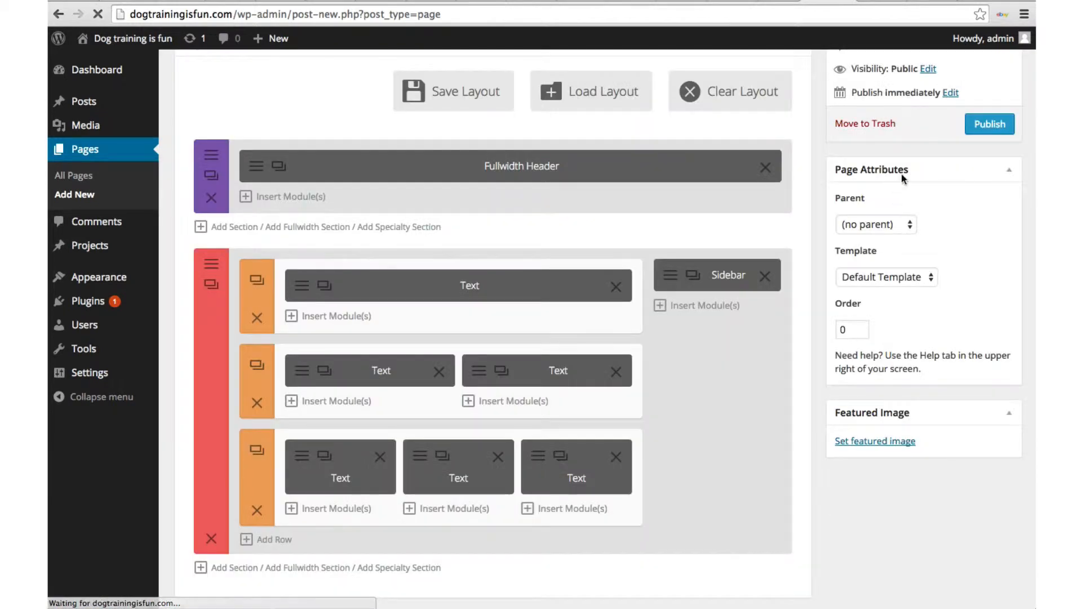
- Preview the page and examine the embedded video, the placeholder text below it and the sidebar
scroll(957, 134, up, 3)
click(1003, 143)
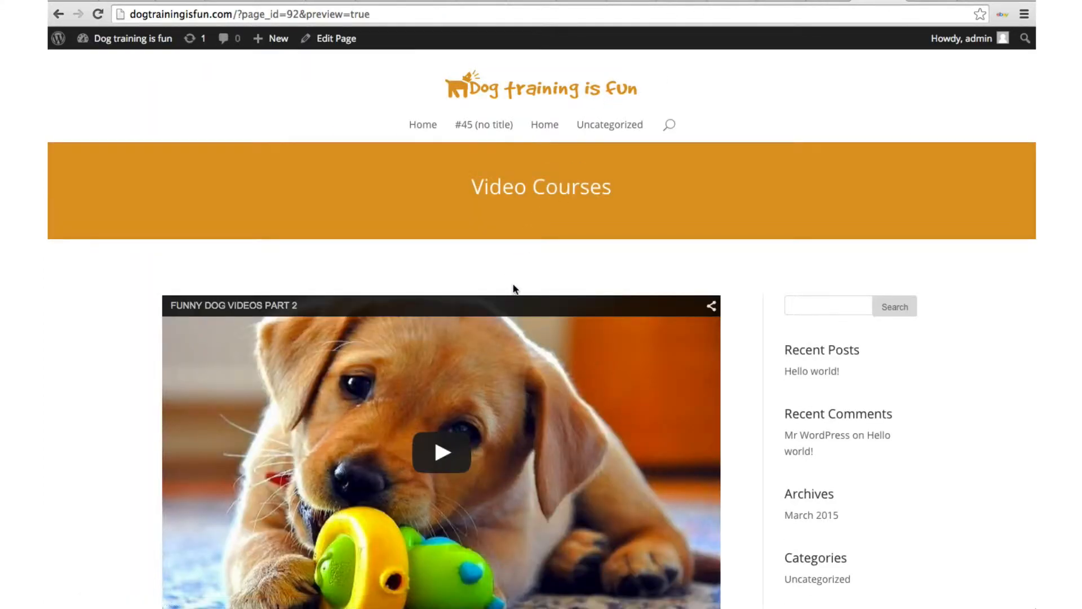
scroll(512, 288, down, 5)
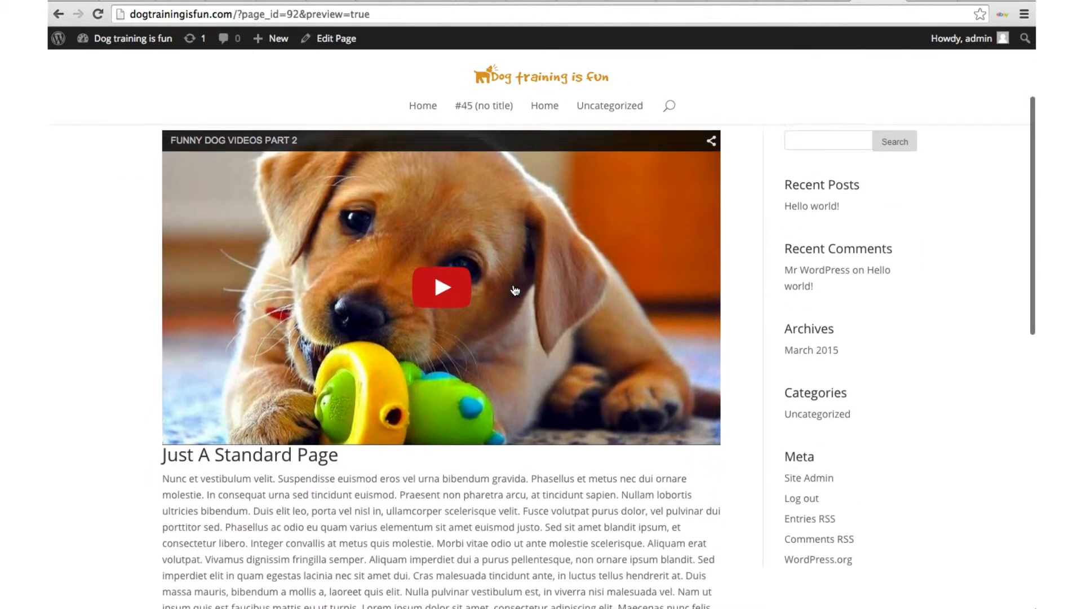
scroll(514, 290, down, 1)
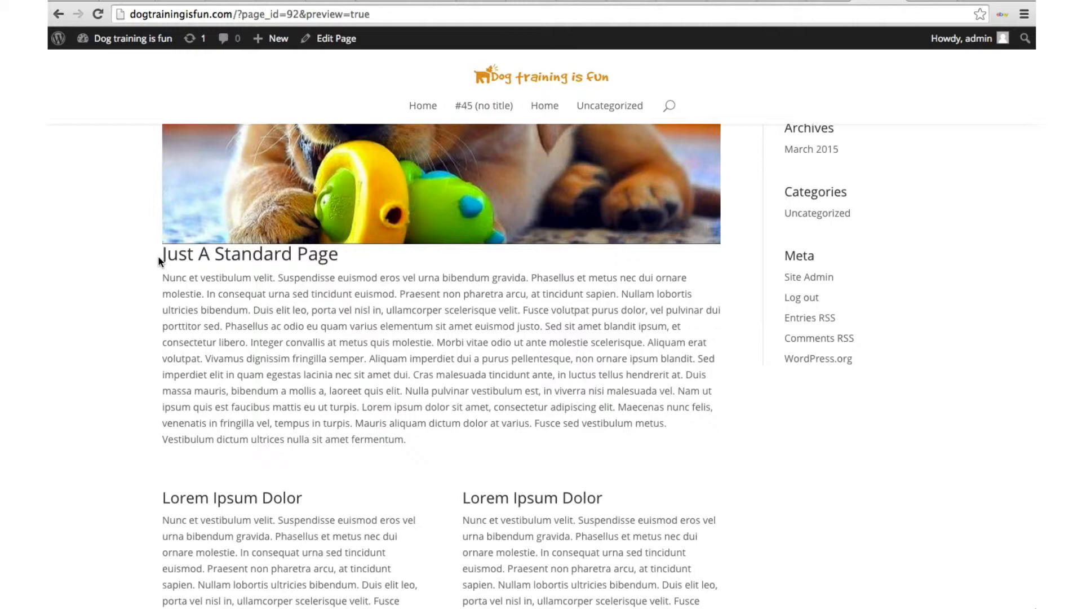
scroll(158, 255, down, 8)
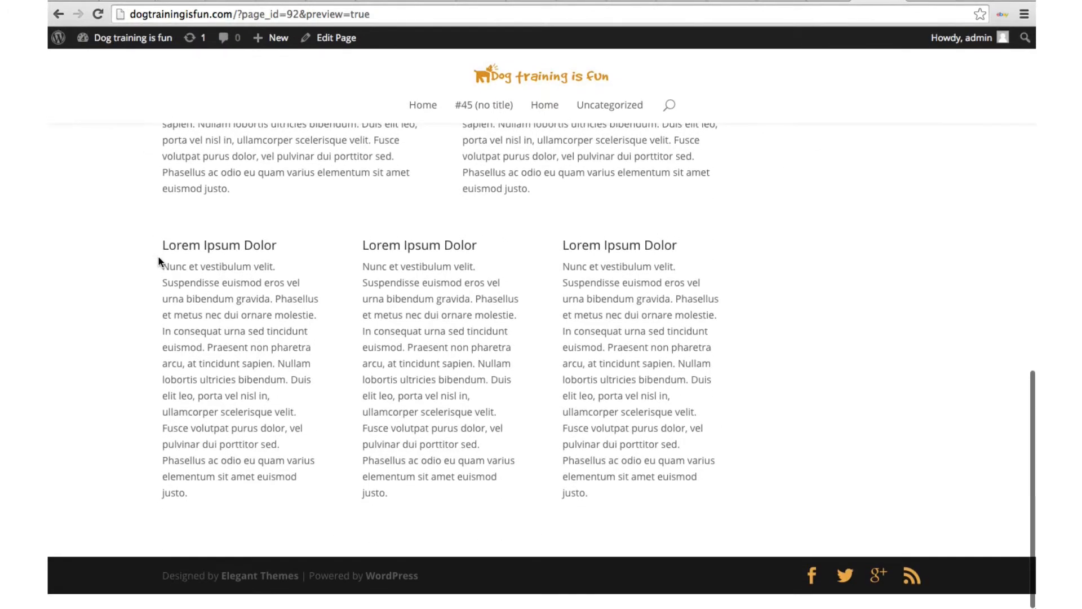
scroll(159, 261, up, 8)
scroll(160, 261, up, 3)
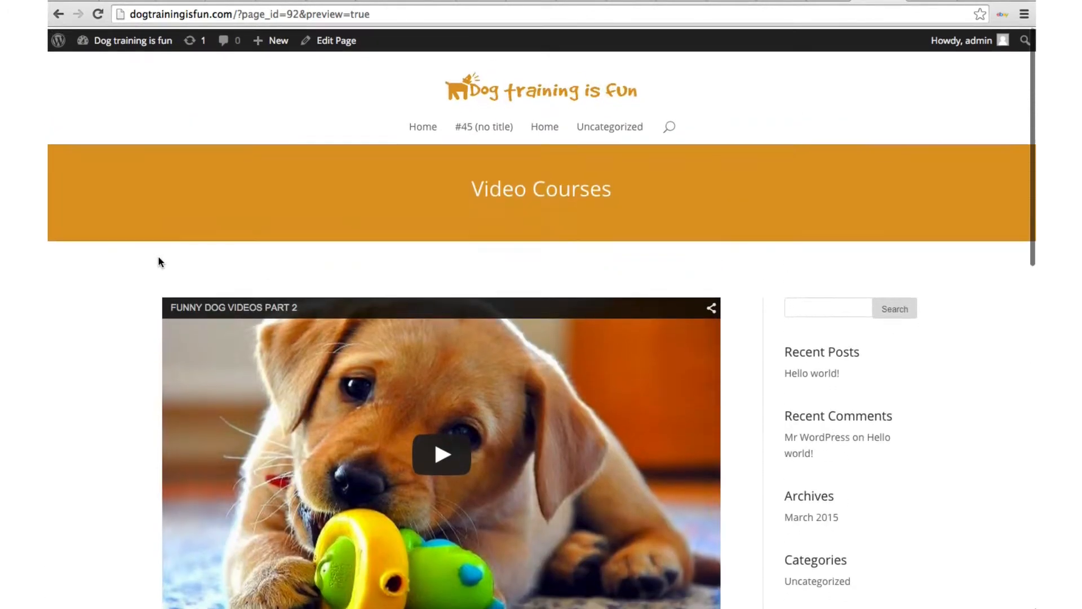
scroll(160, 261, down, 2)
scroll(158, 261, down, 1)
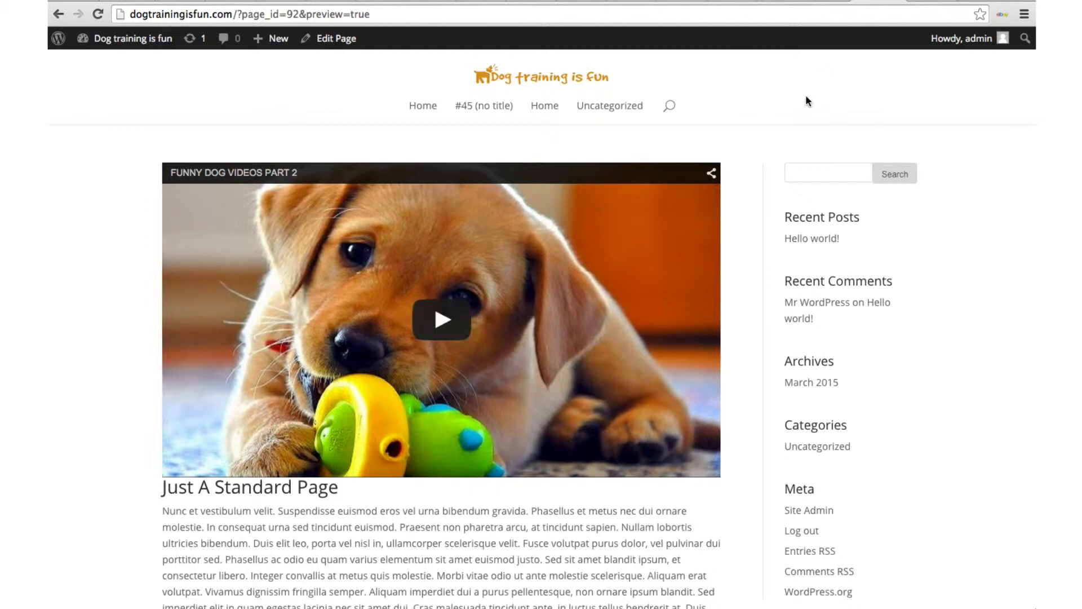
scroll(757, 175, down, 1)
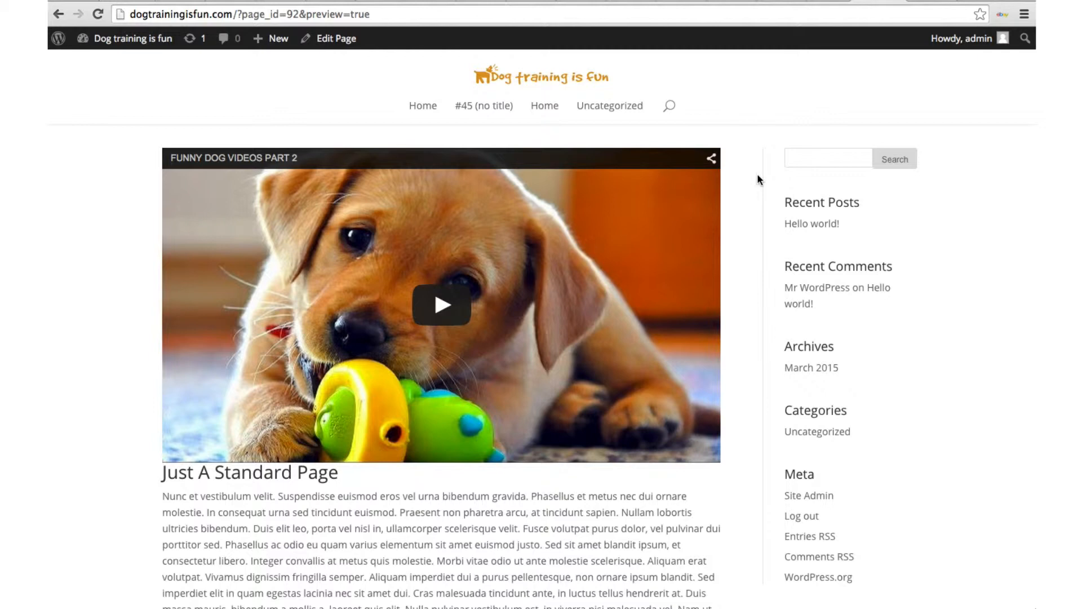
- Review the updated page preview, checking the spacing between video and heading and each sidebar widget
click(826, 1)
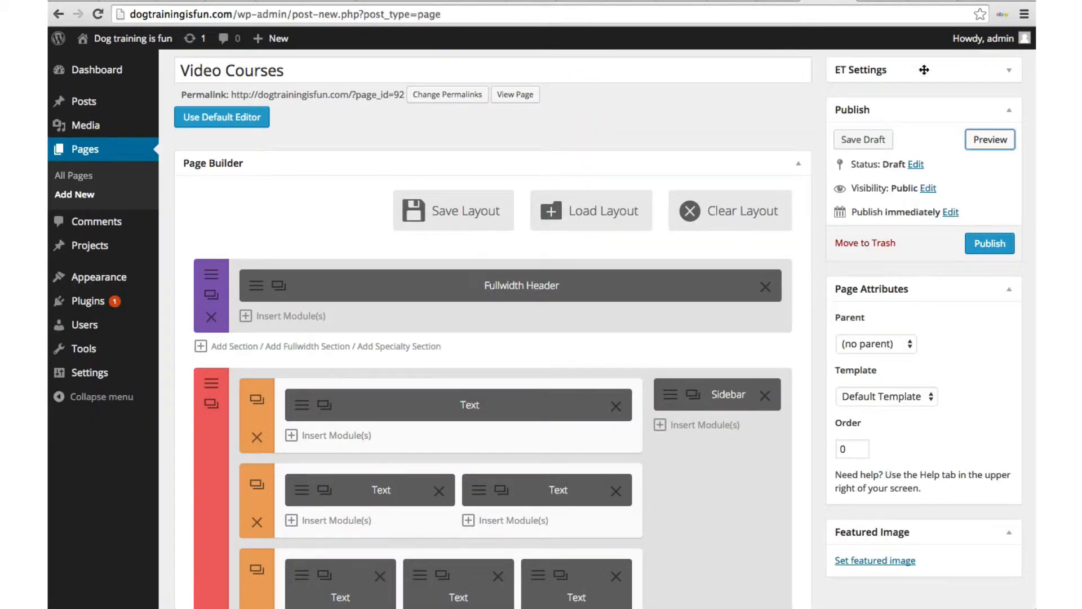
click(881, 2)
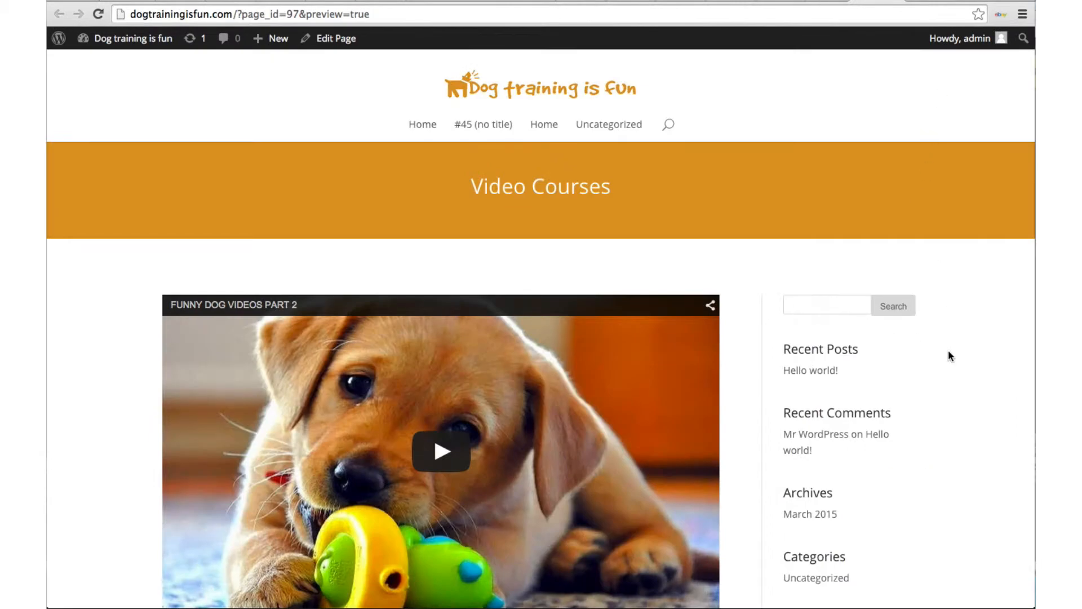
scroll(949, 351, down, 3)
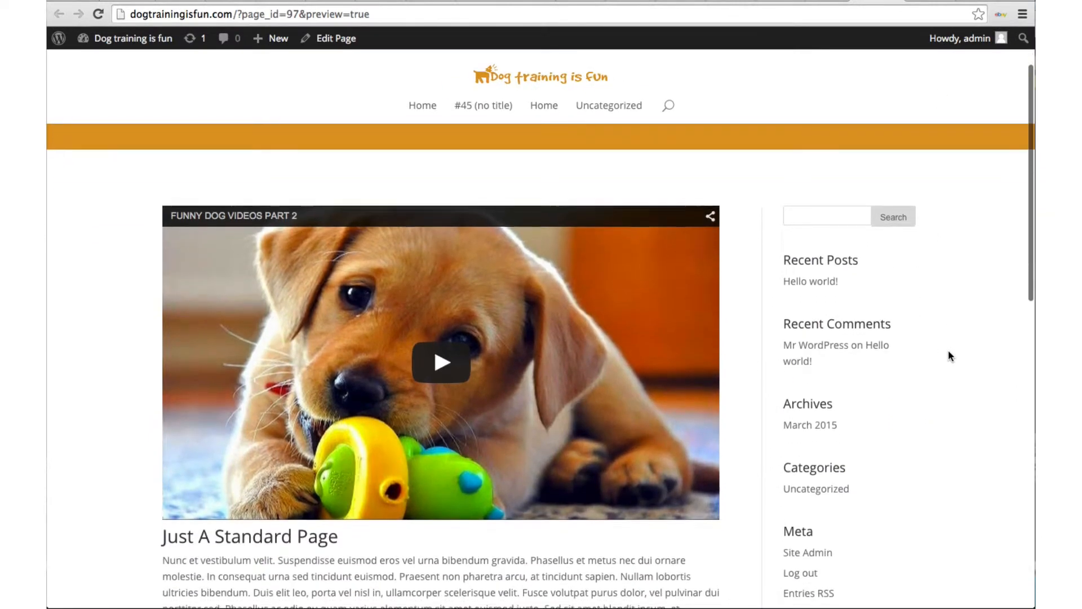
scroll(948, 351, down, 4)
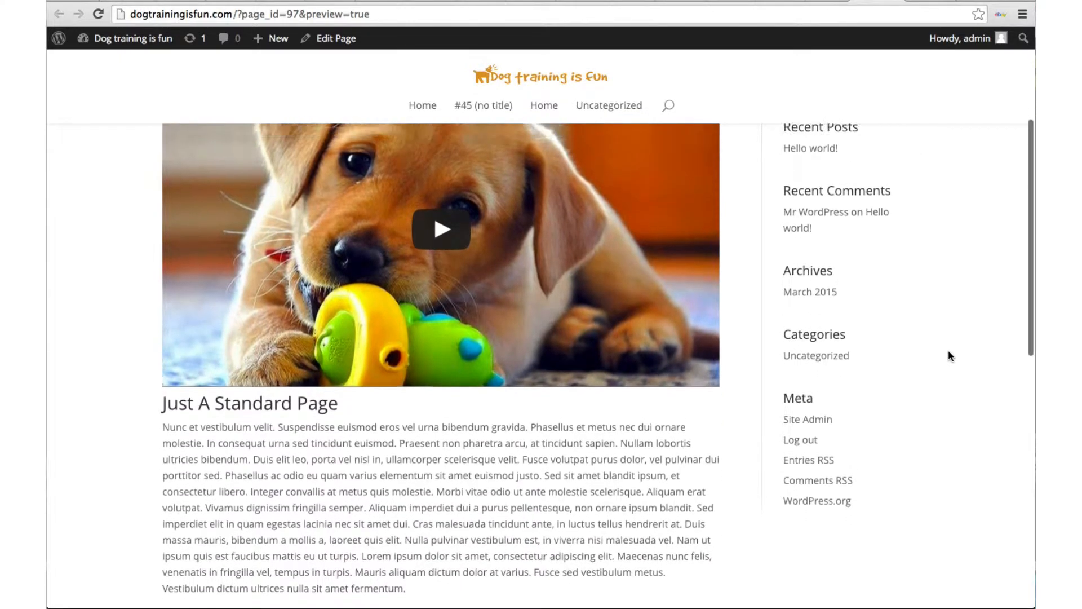
scroll(949, 351, up, 3)
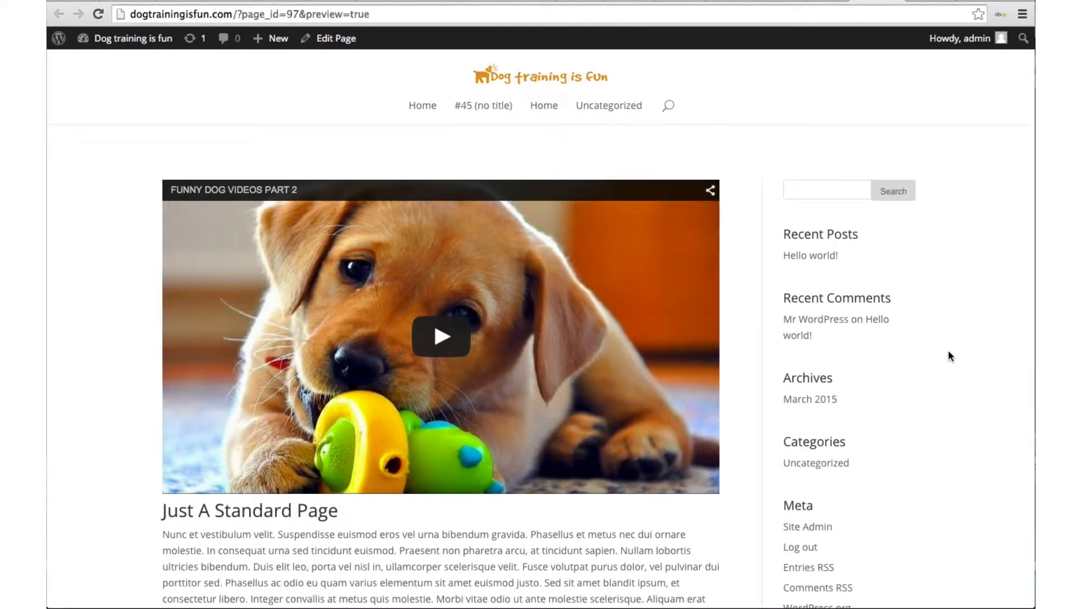
scroll(948, 355, down, 5)
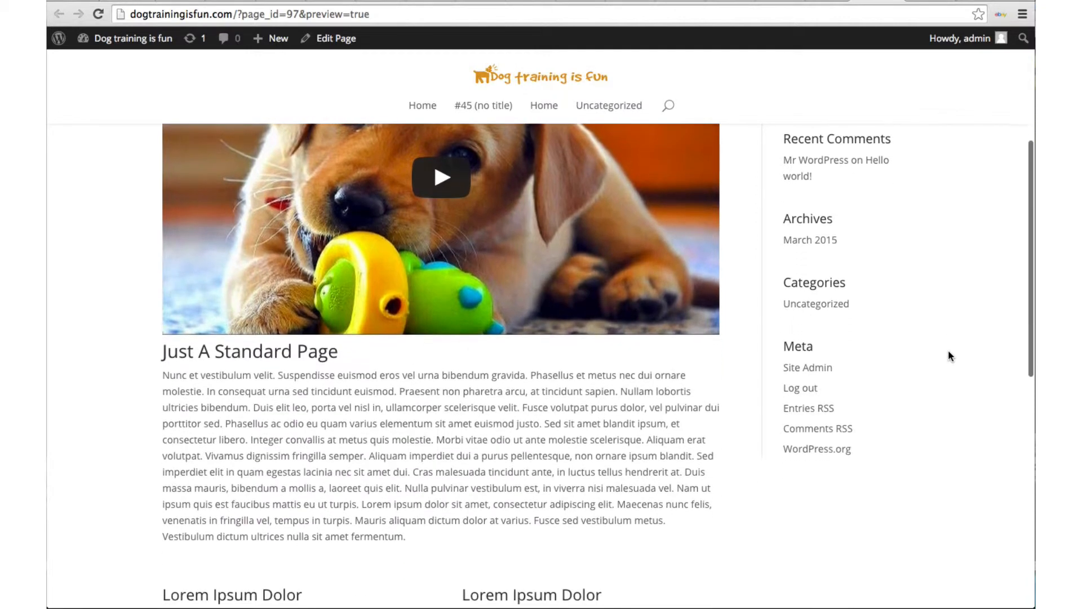
scroll(948, 355, up, 3)
scroll(949, 352, up, 1)
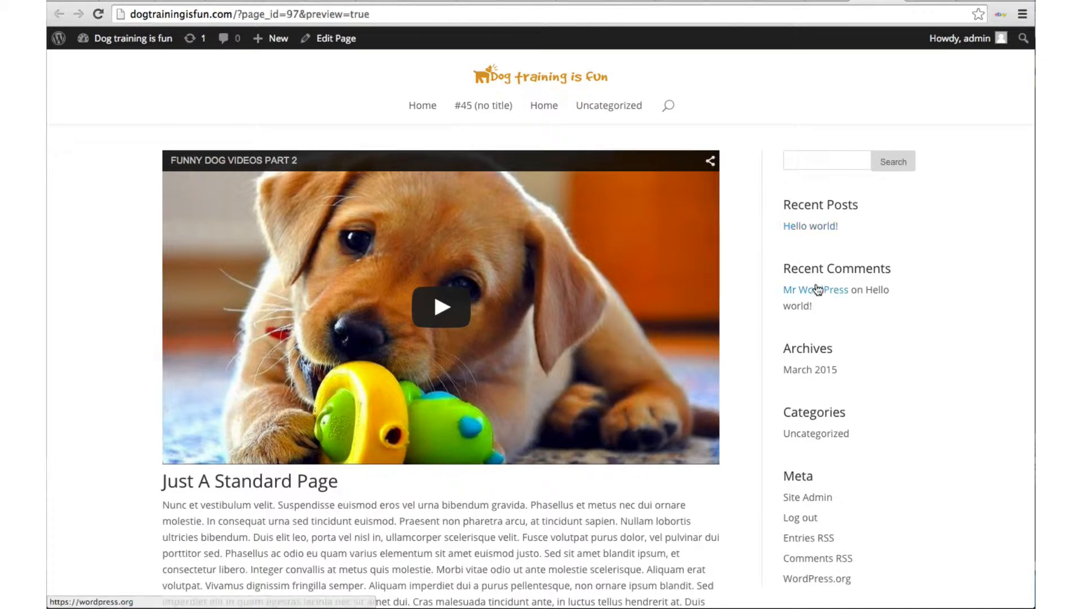
scroll(817, 289, down, 3)
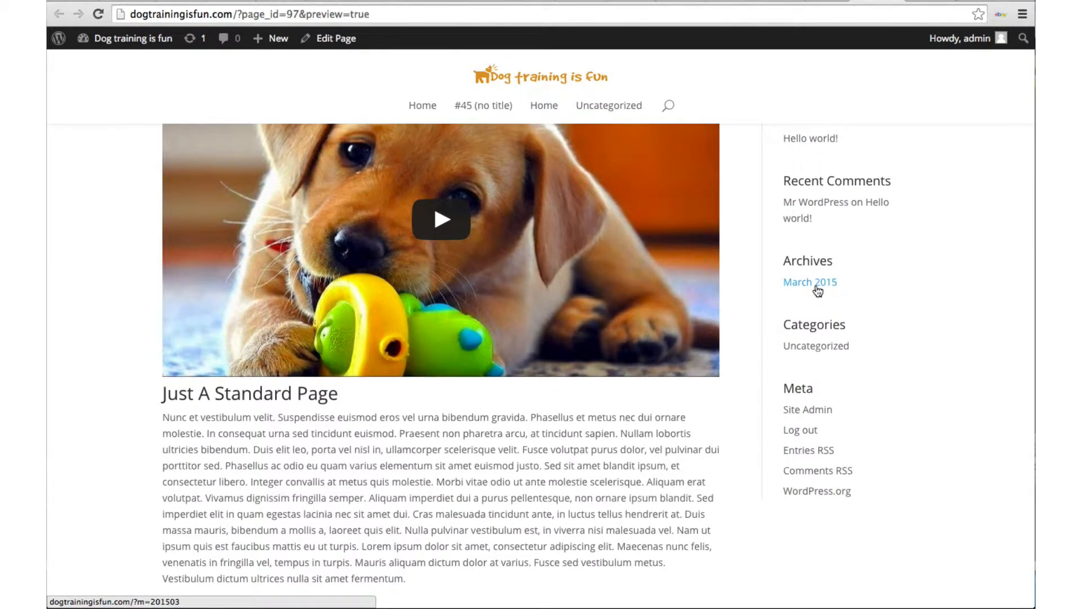
scroll(817, 290, down, 2)
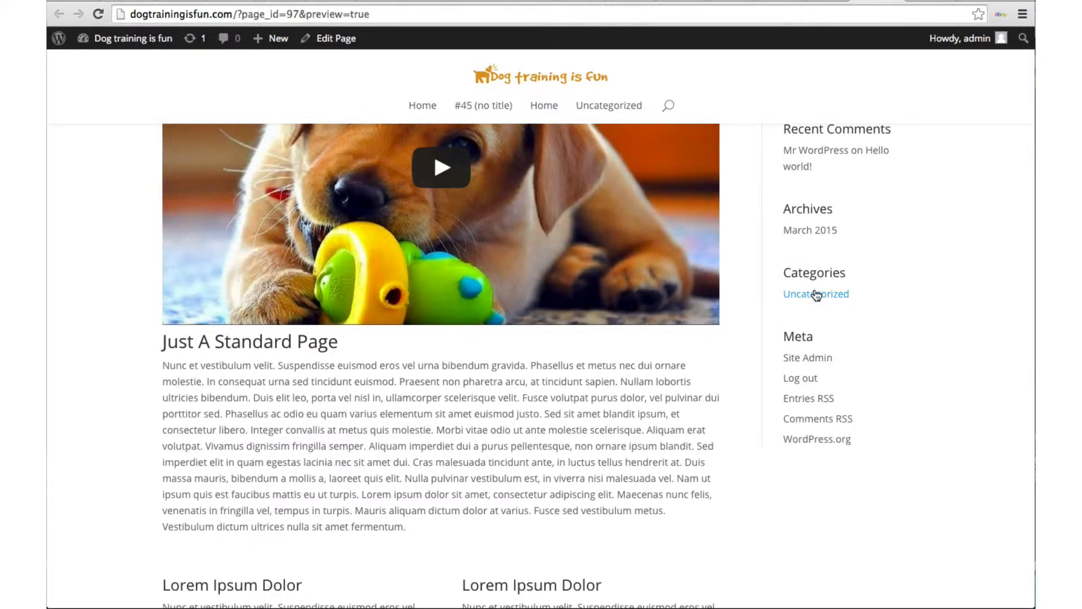
scroll(816, 295, up, 5)
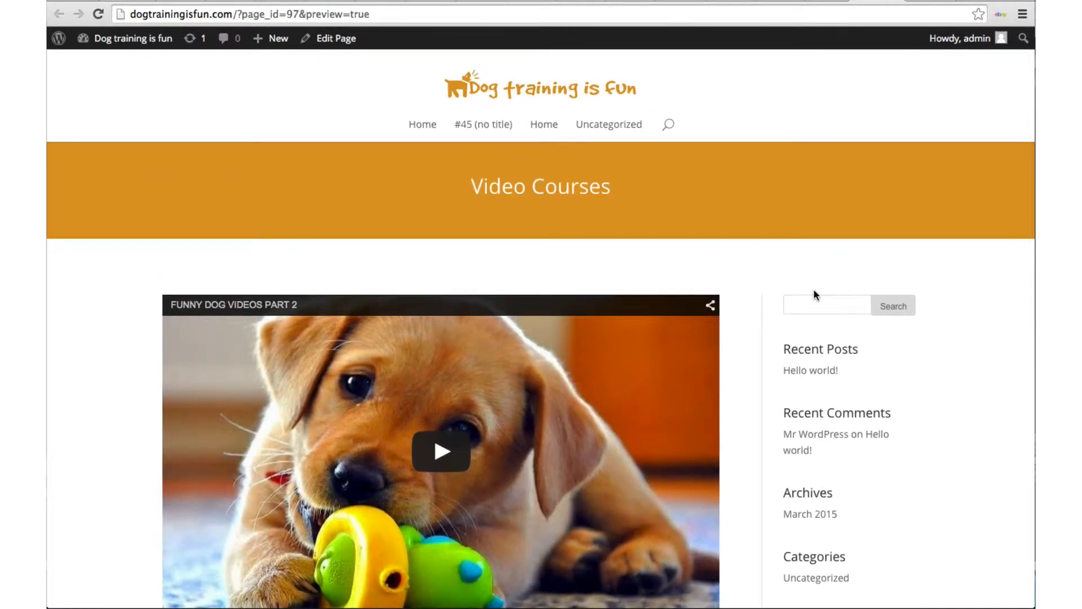
- Return to the page editor and publish the Video Courses page
click(822, 5)
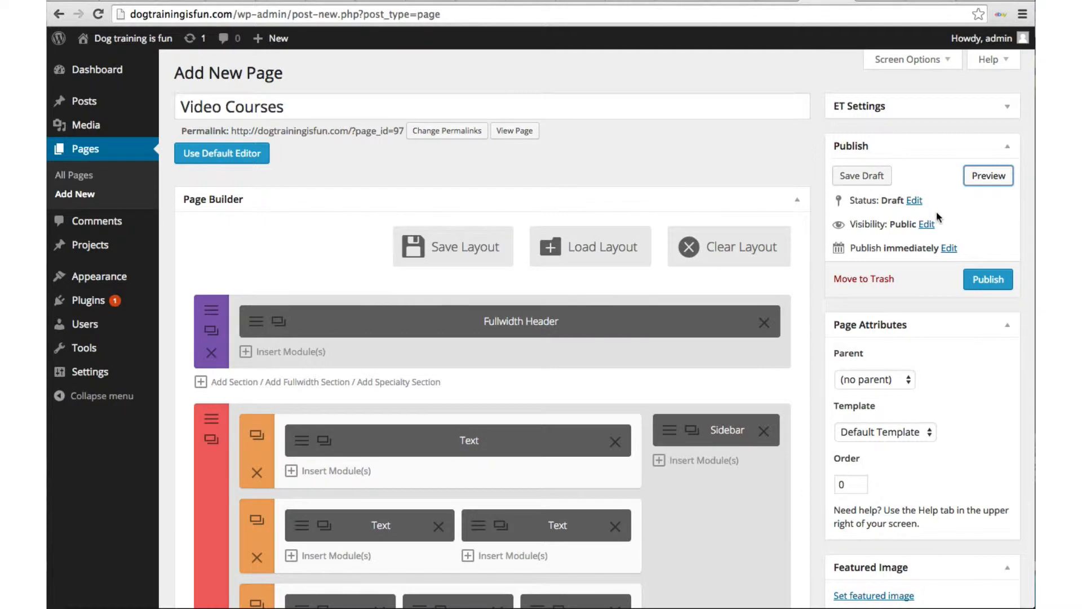
click(977, 279)
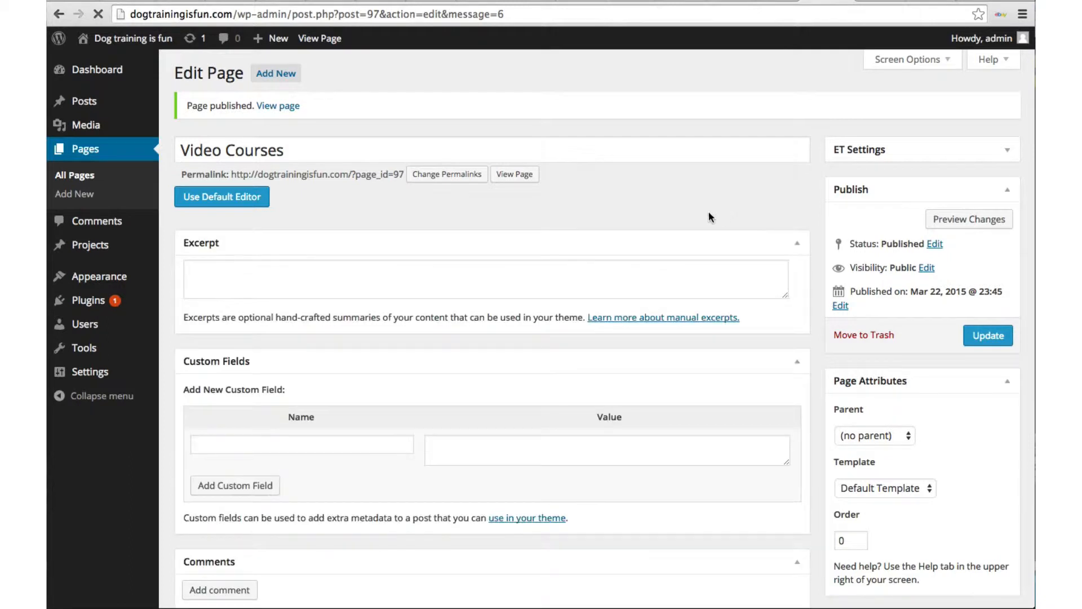
mouse_move(75, 101)
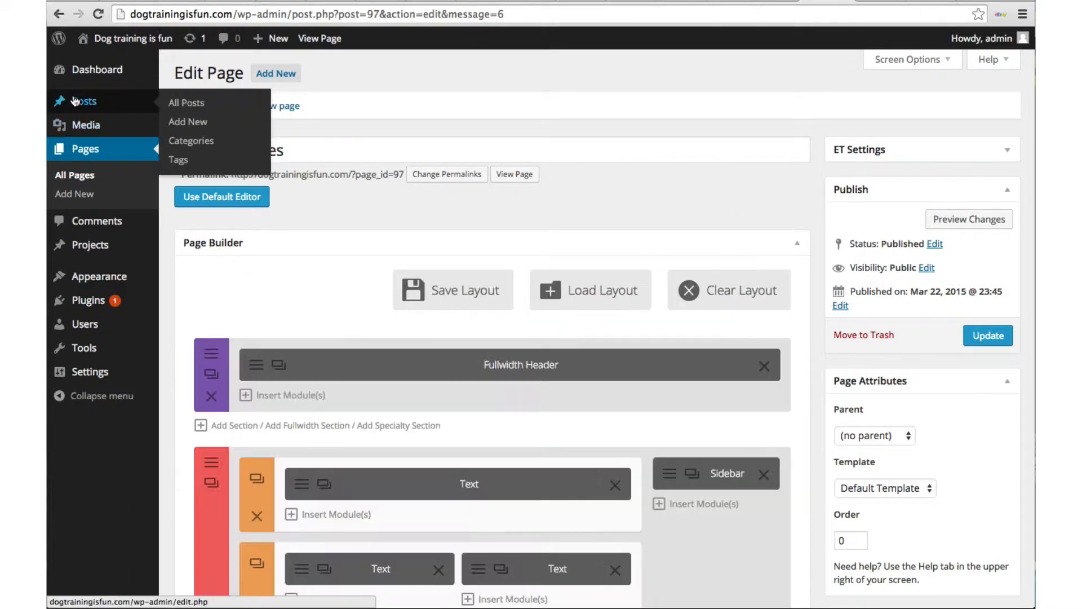
- Start a new post titled "A post about dogs" with the body text "Example text"
click(173, 122)
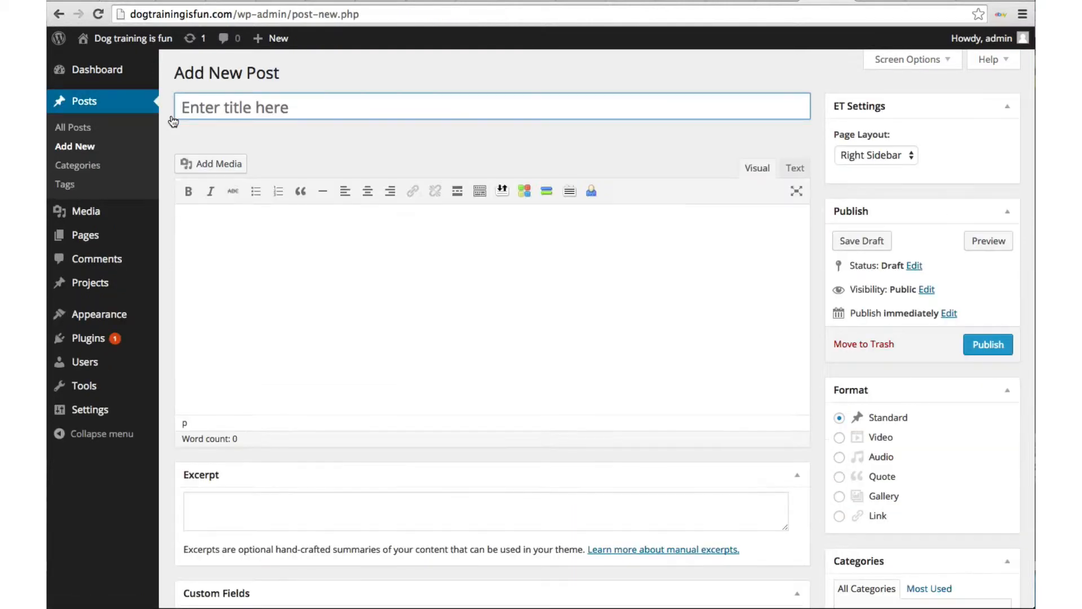
text(Ex)
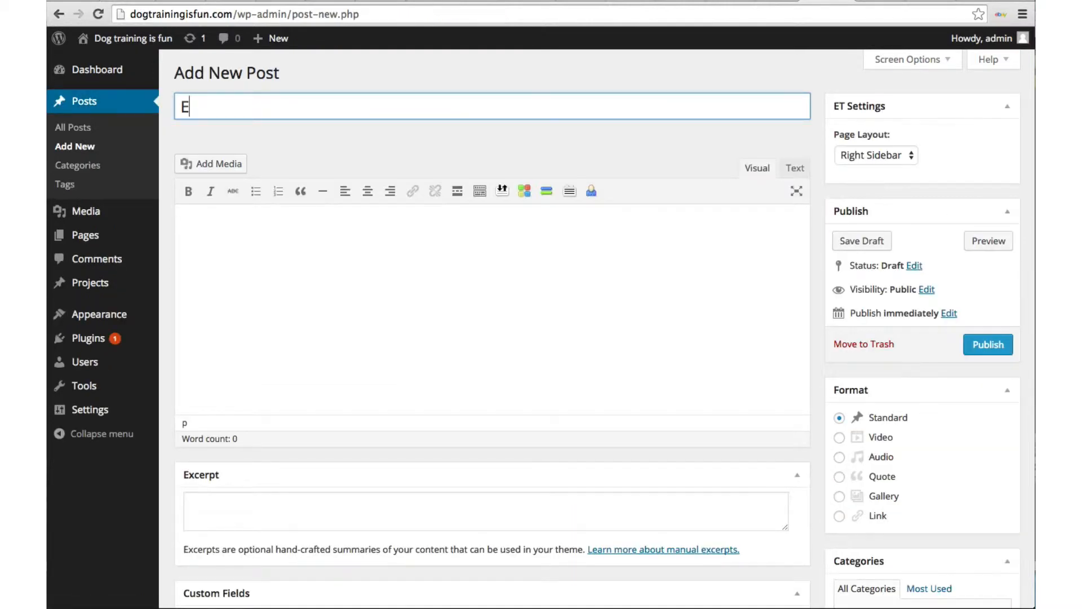
key(BackSpace)
key(BackSpace)
text(A post about )
text(d)
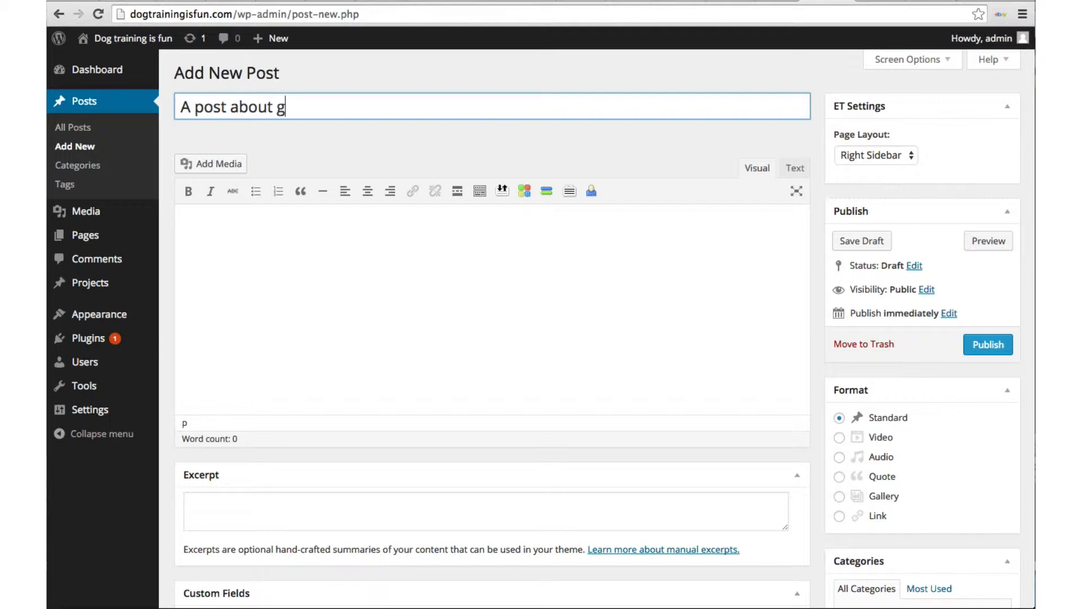
text(ogs)
click(208, 227)
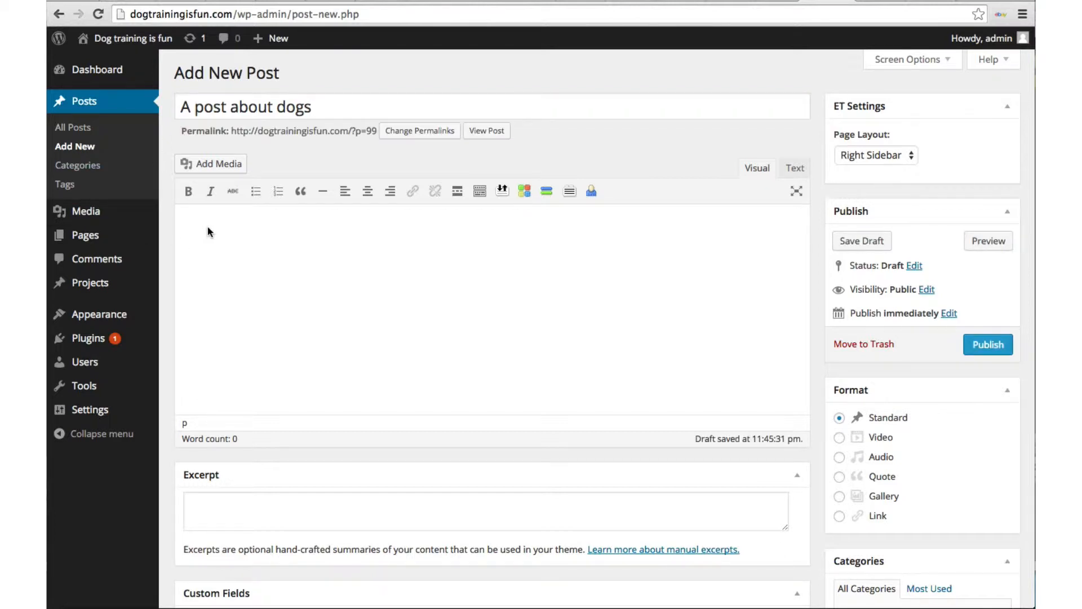
text(Example text)
- Examine the new post's options, including excerpt, custom fields, format, categories, tags, featured image and publishing settings
scroll(248, 284, down, 1)
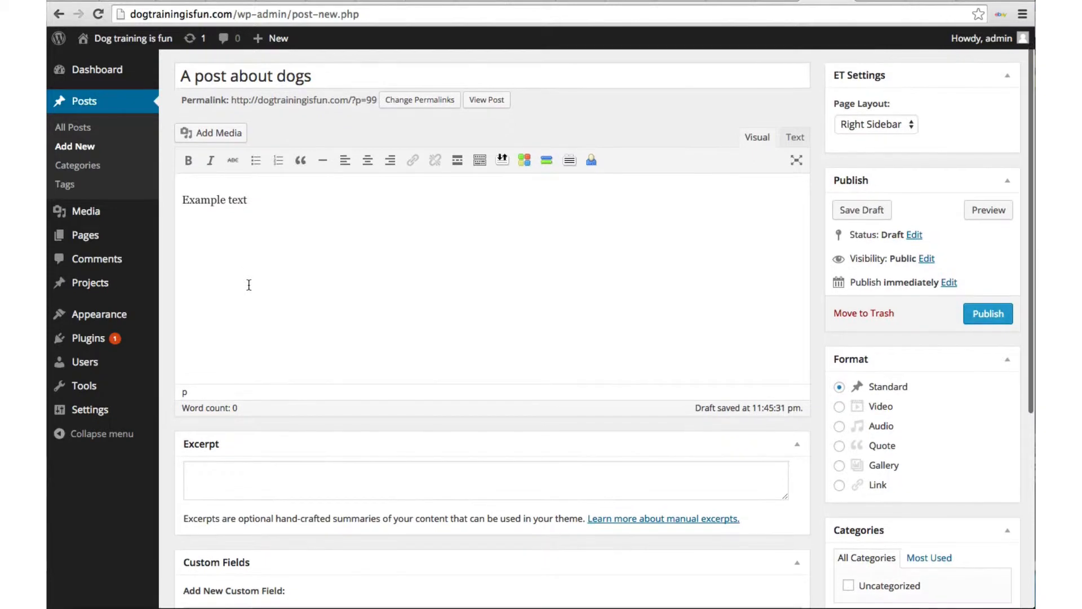
scroll(249, 284, up, 2)
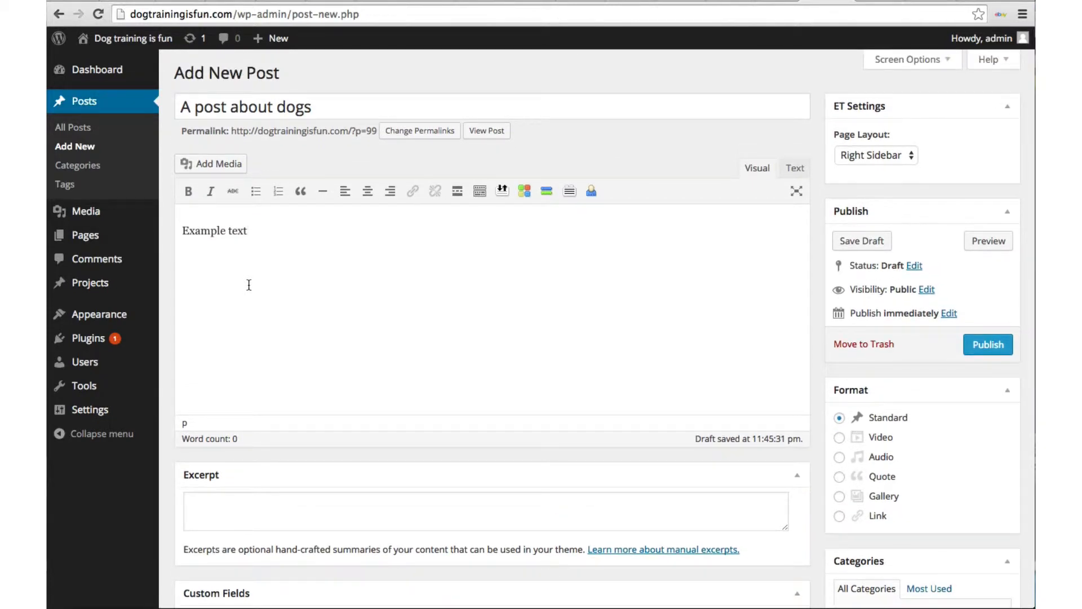
scroll(248, 285, down, 1)
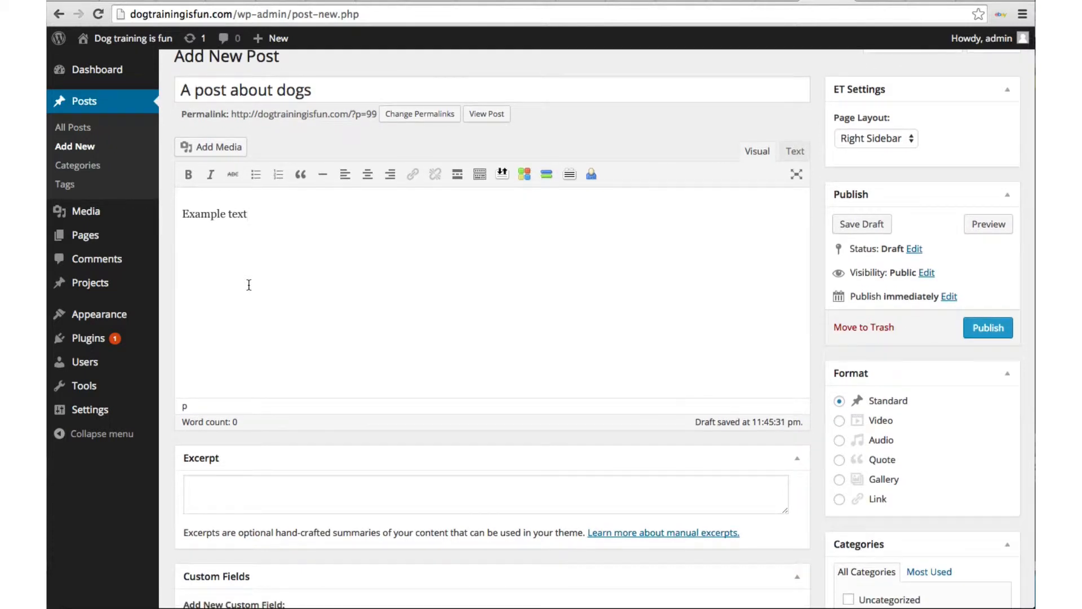
scroll(249, 284, down, 4)
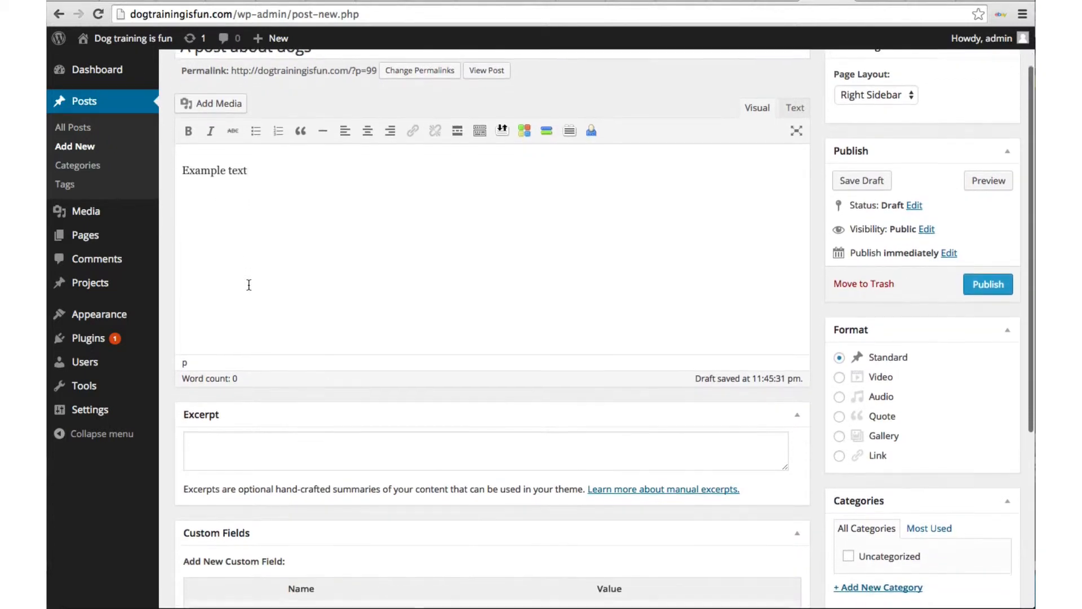
scroll(249, 284, down, 9)
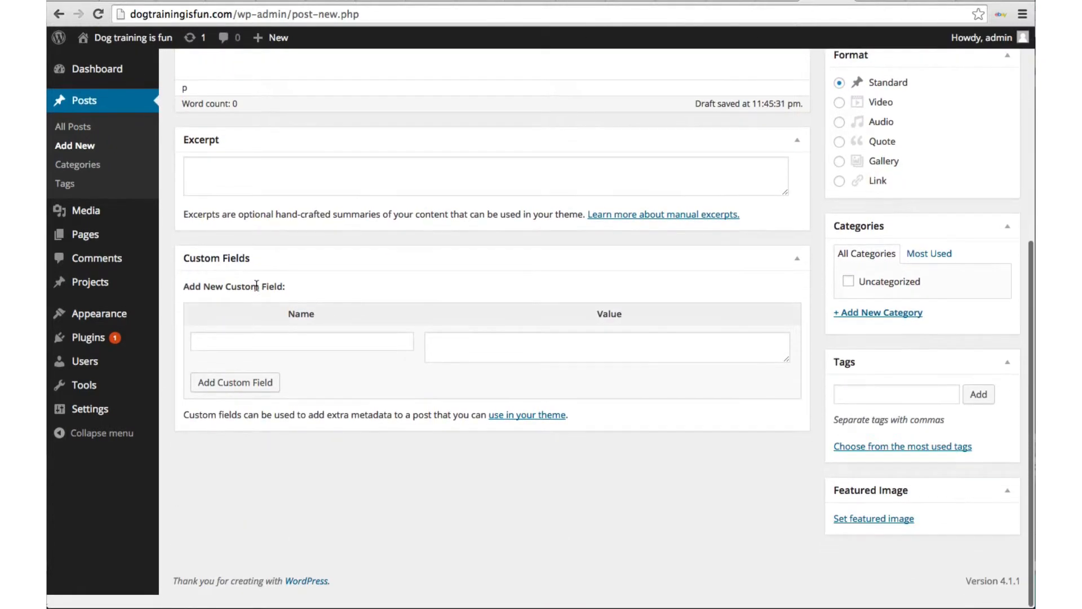
scroll(666, 461, up, 8)
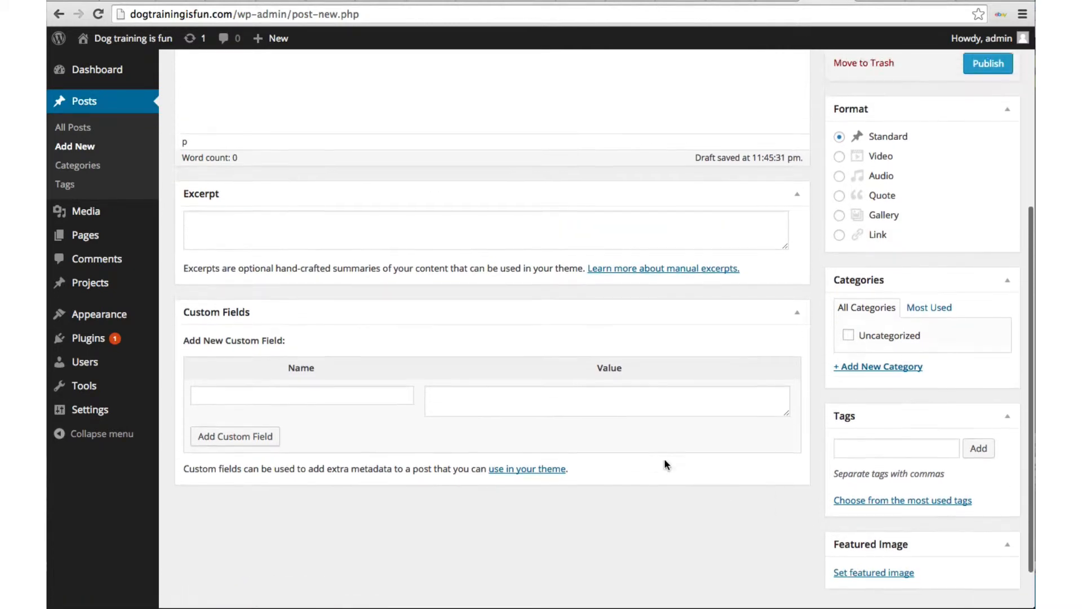
scroll(666, 460, up, 6)
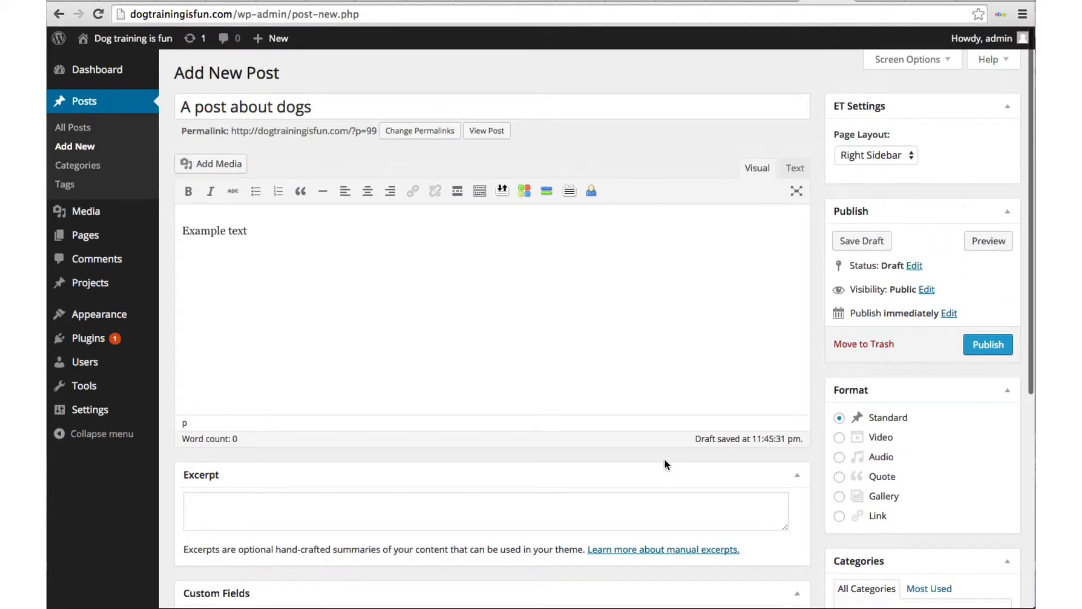
scroll(666, 461, down, 4)
scroll(667, 465, down, 3)
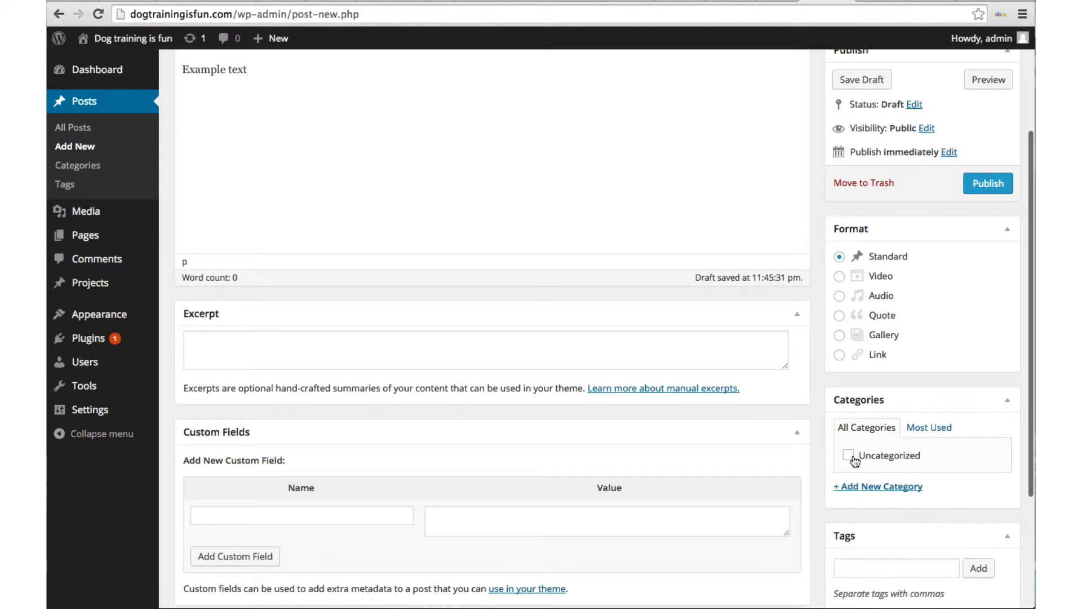
scroll(844, 455, down, 5)
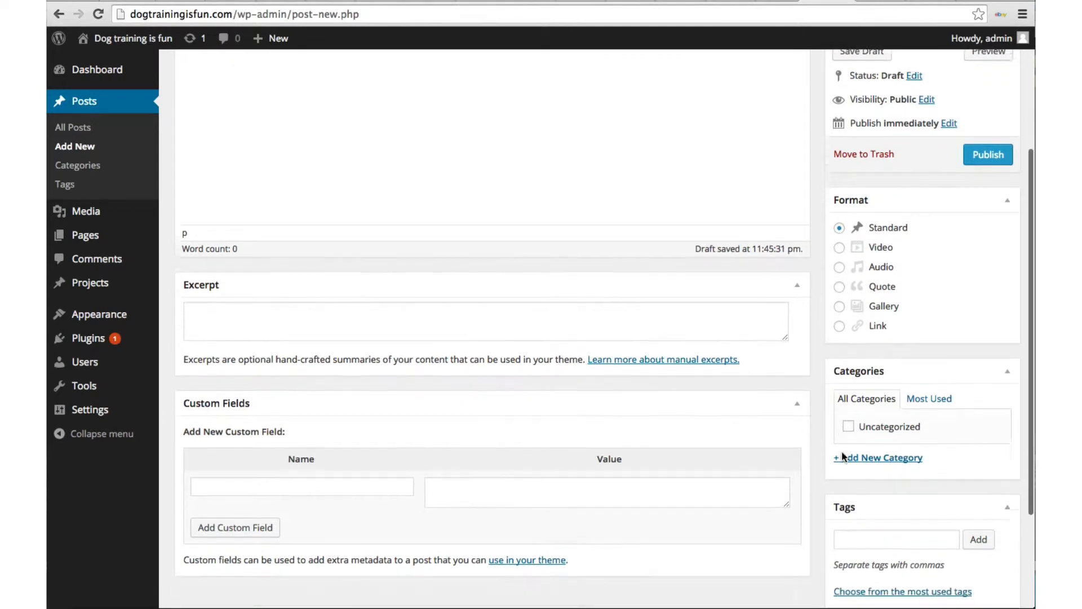
scroll(842, 452, down, 1)
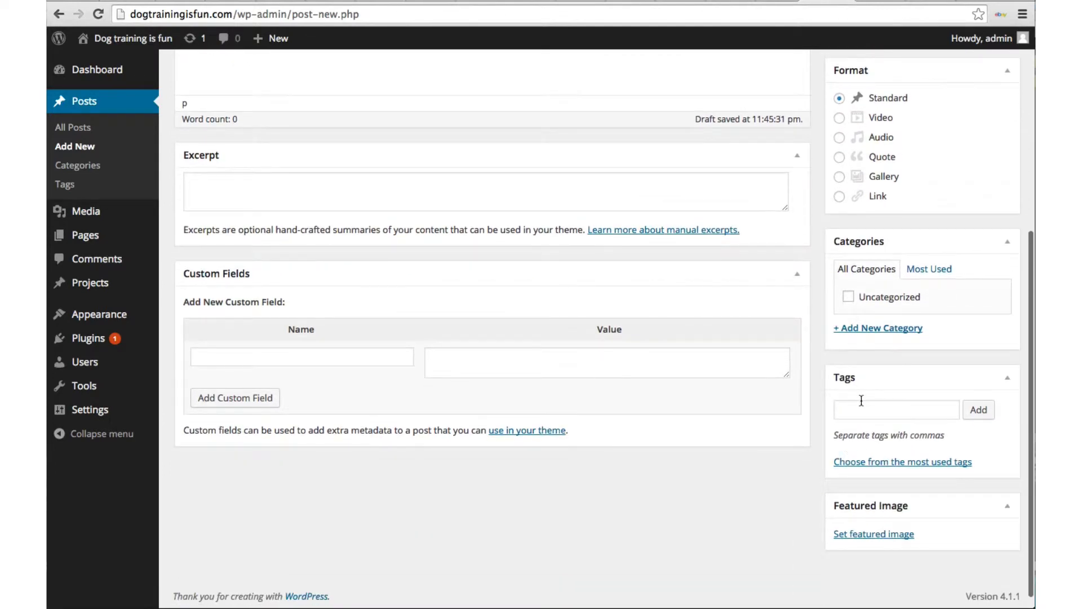
scroll(861, 400, up, 11)
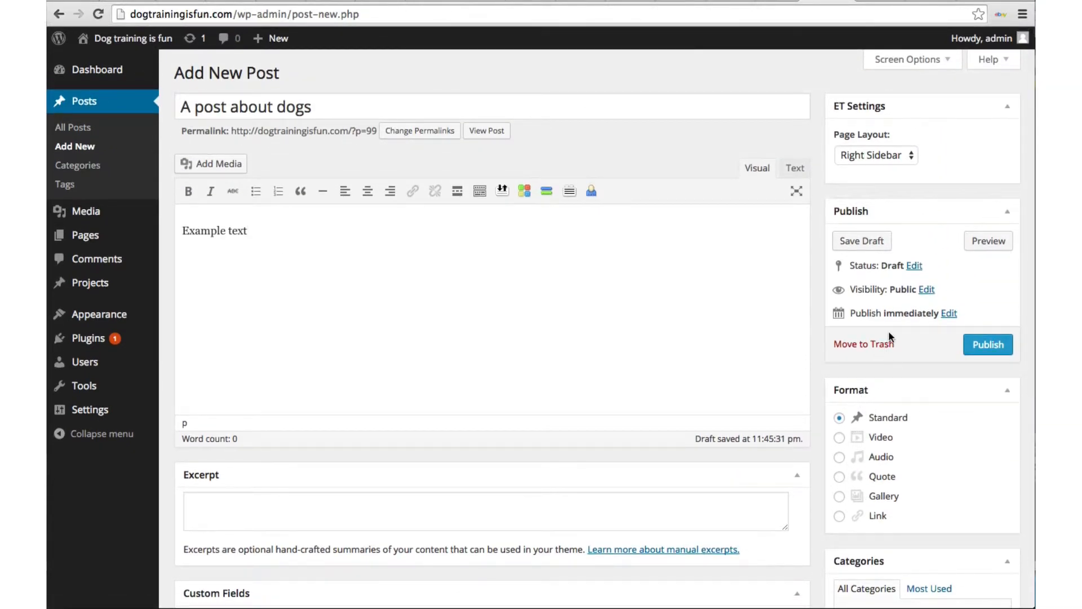
scroll(922, 312, up, 1)
- Leave the post editor without publishing the post, and publish a new blank page titled "About"
click(84, 75)
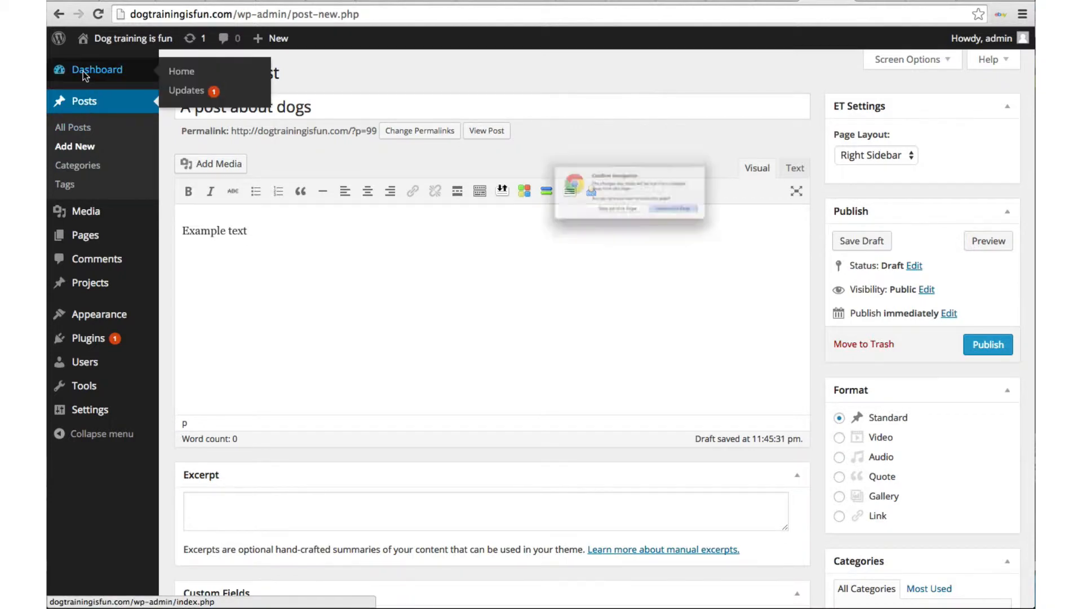
click(679, 225)
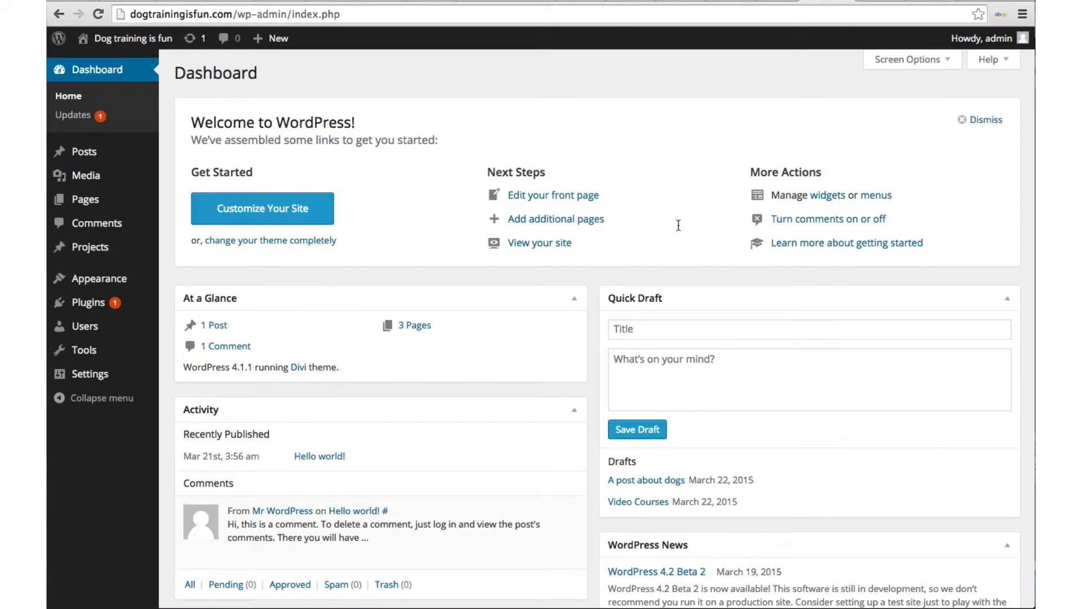
mouse_move(111, 208)
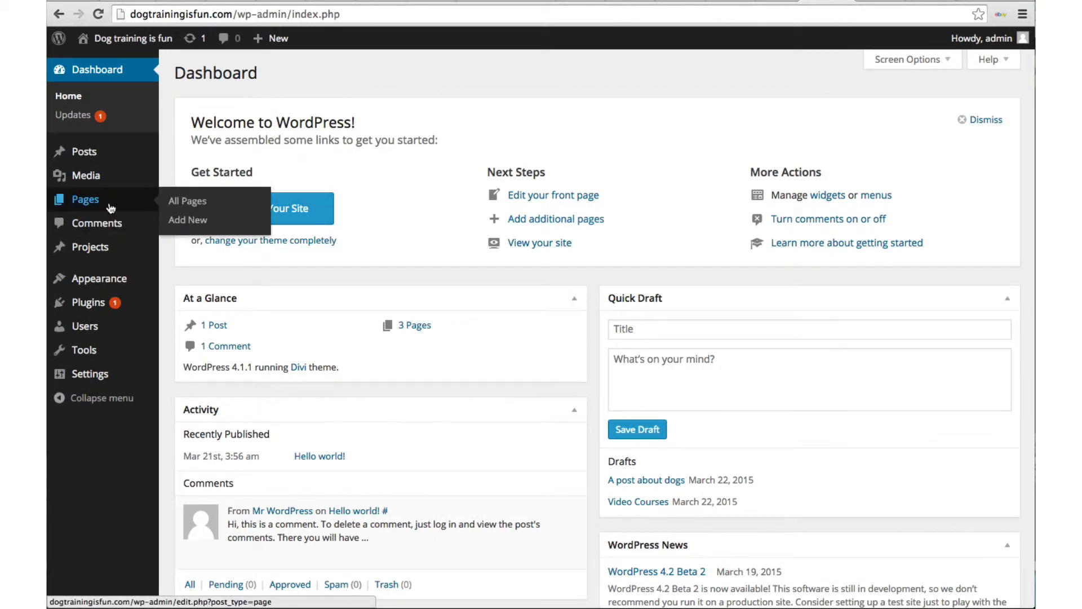
click(193, 220)
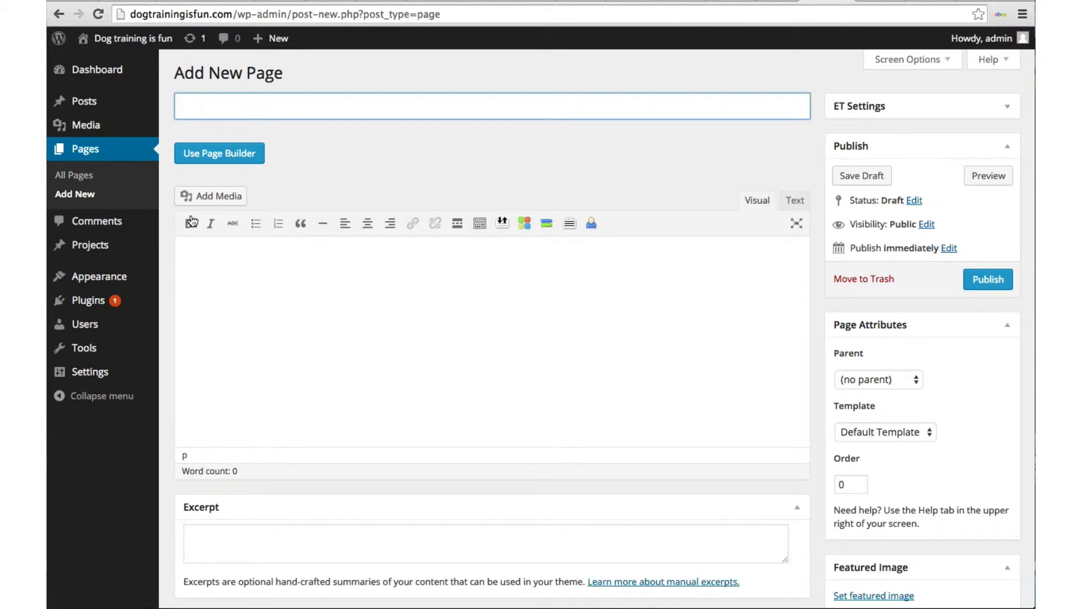
text(About)
click(972, 277)
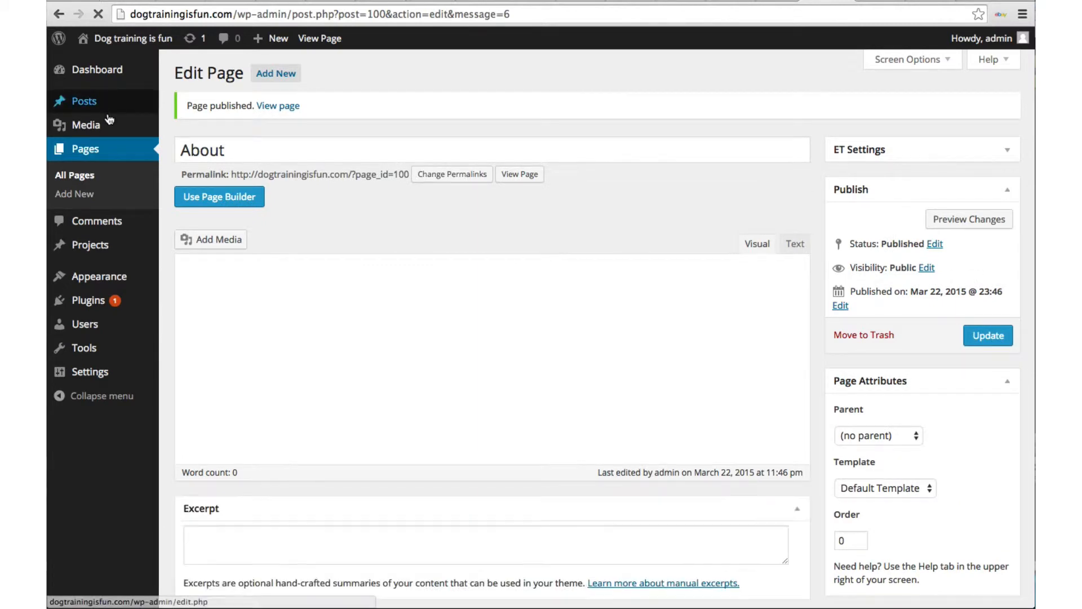
- Add another blank page titled "Contact" and publish it
click(81, 194)
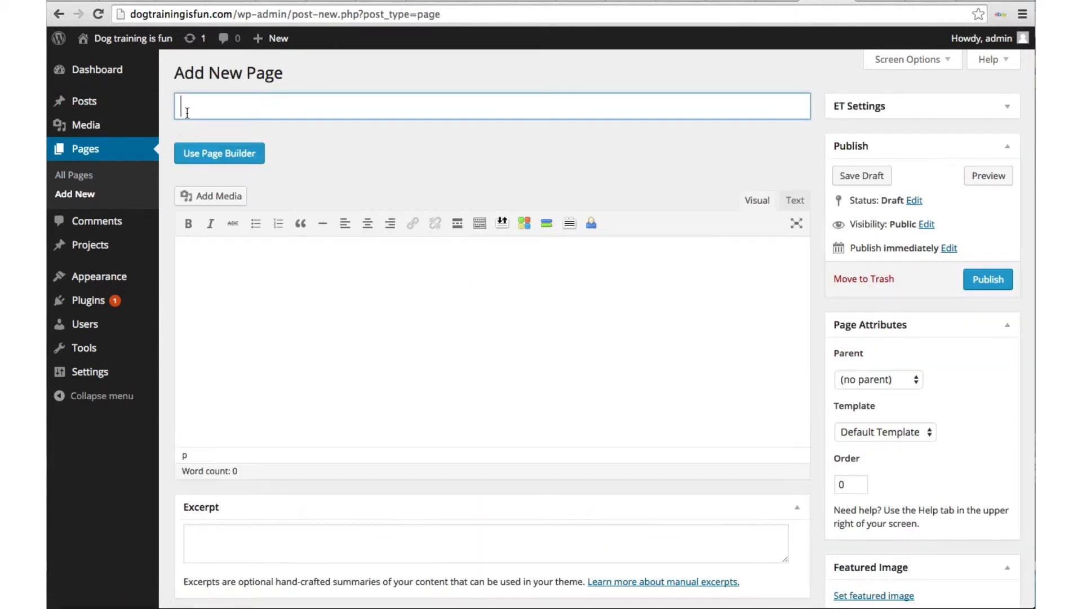
text(Contact)
click(983, 281)
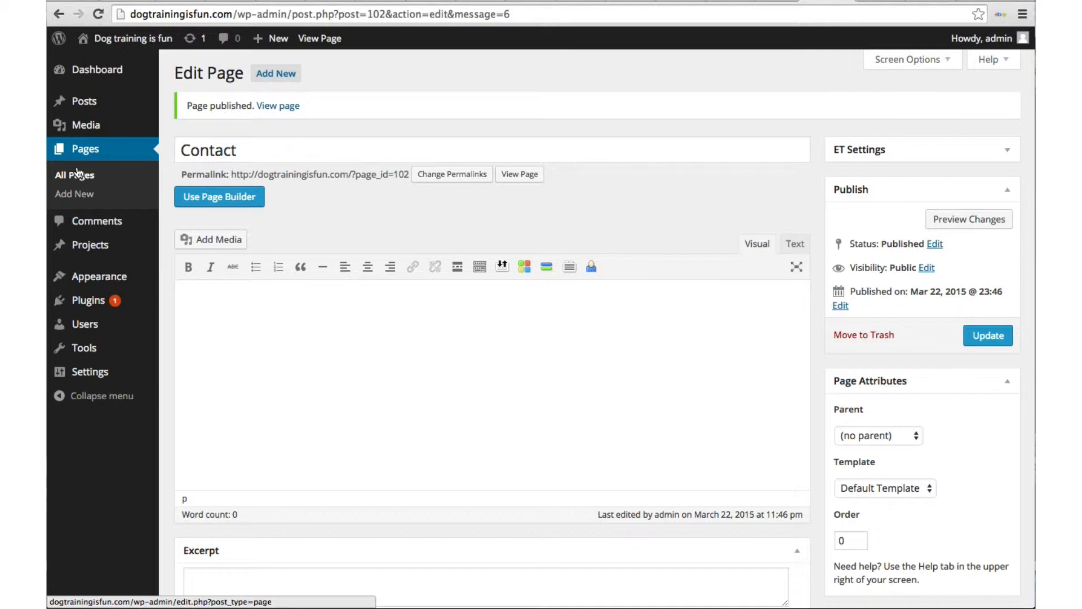
- Return to the dashboard, go to menu management and create a navigation menu named "Main"
mouse_move(95, 77)
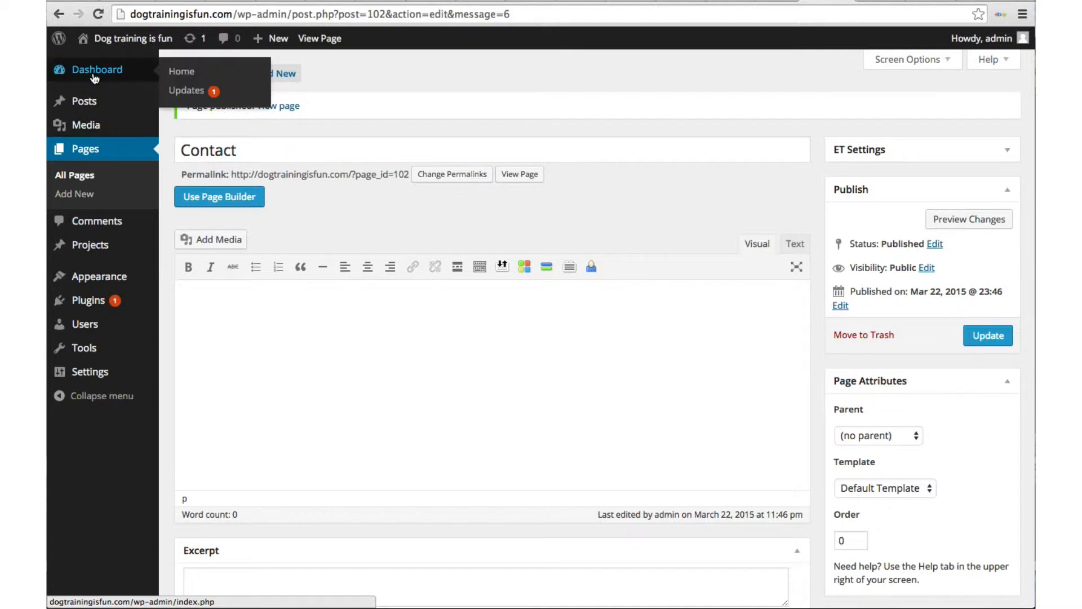
click(94, 78)
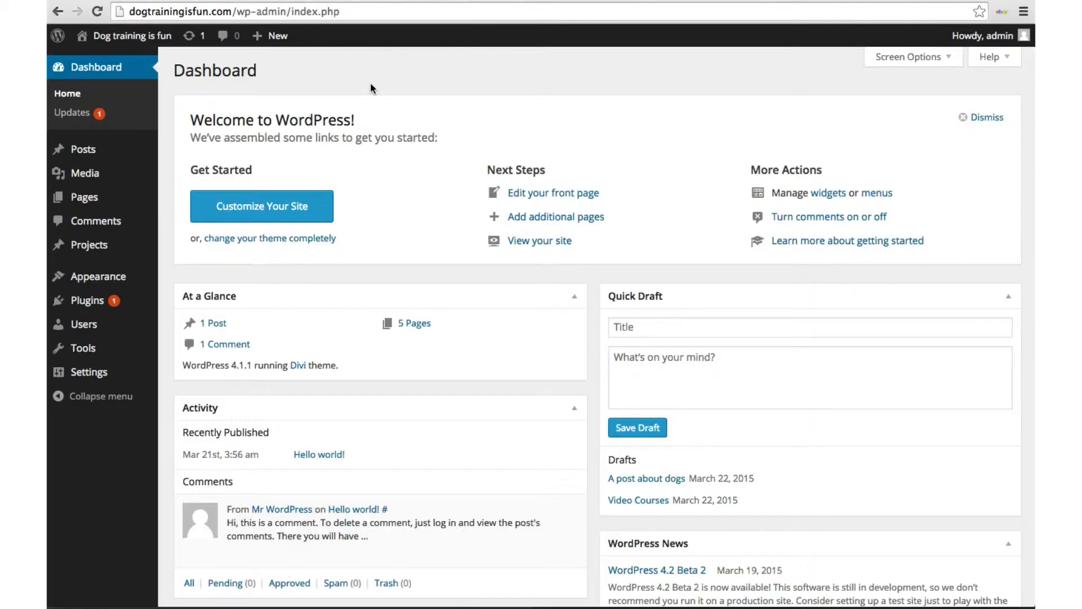
click(877, 193)
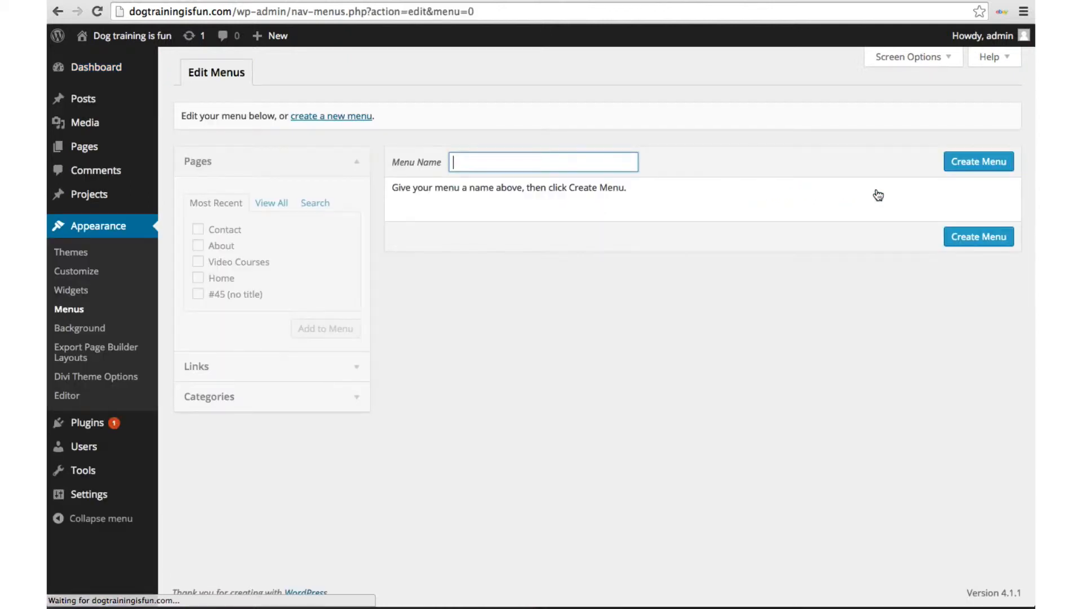
text(Main)
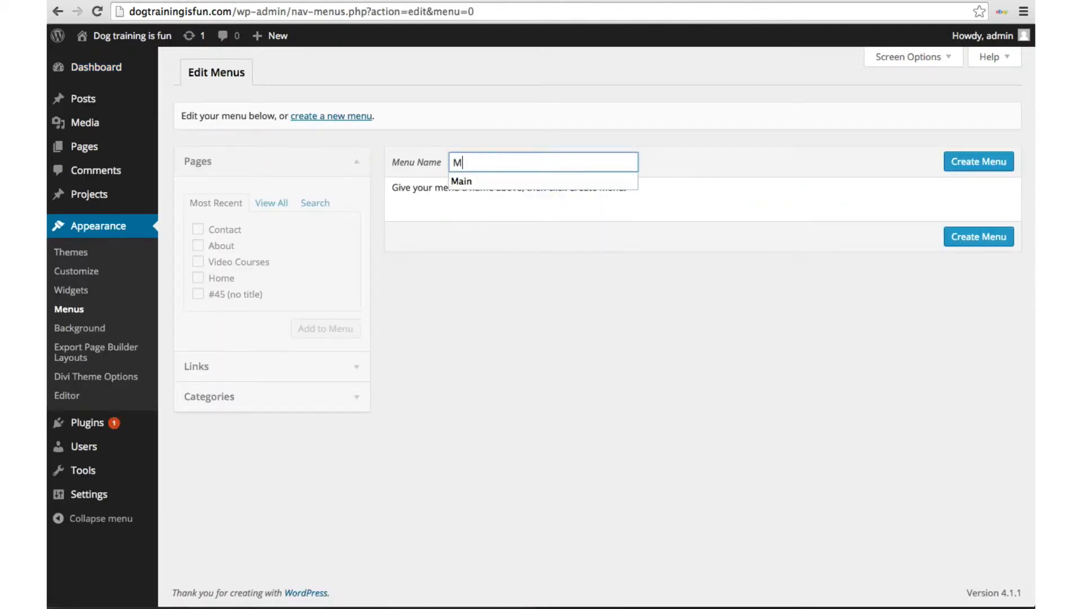
click(963, 163)
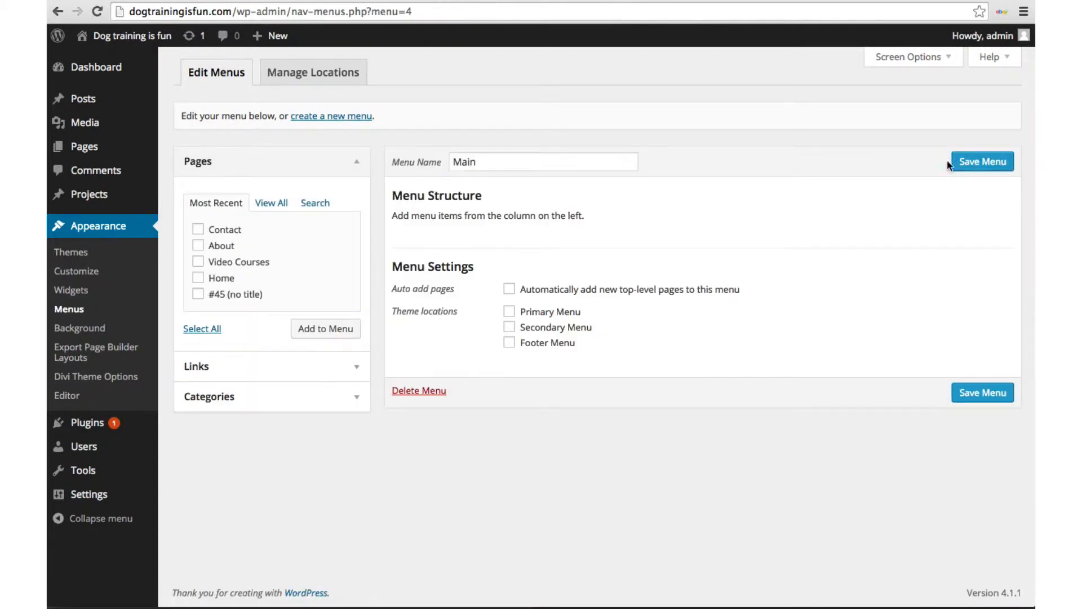
- Add the Video Courses, About and Contact pages to the Main menu and assign it to the Primary Menu location
click(200, 262)
click(198, 247)
click(197, 229)
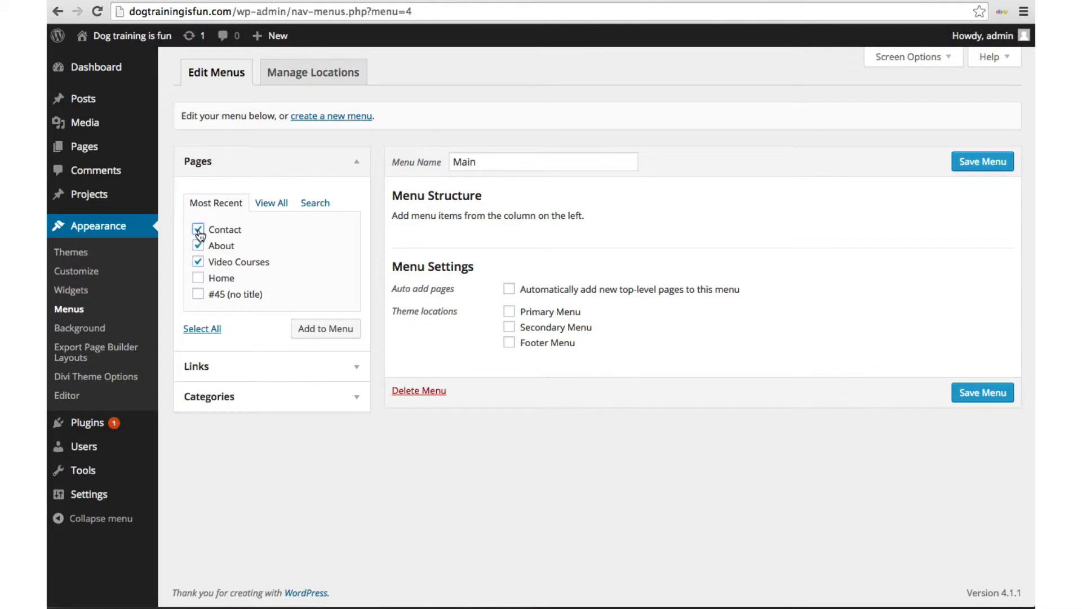
click(322, 330)
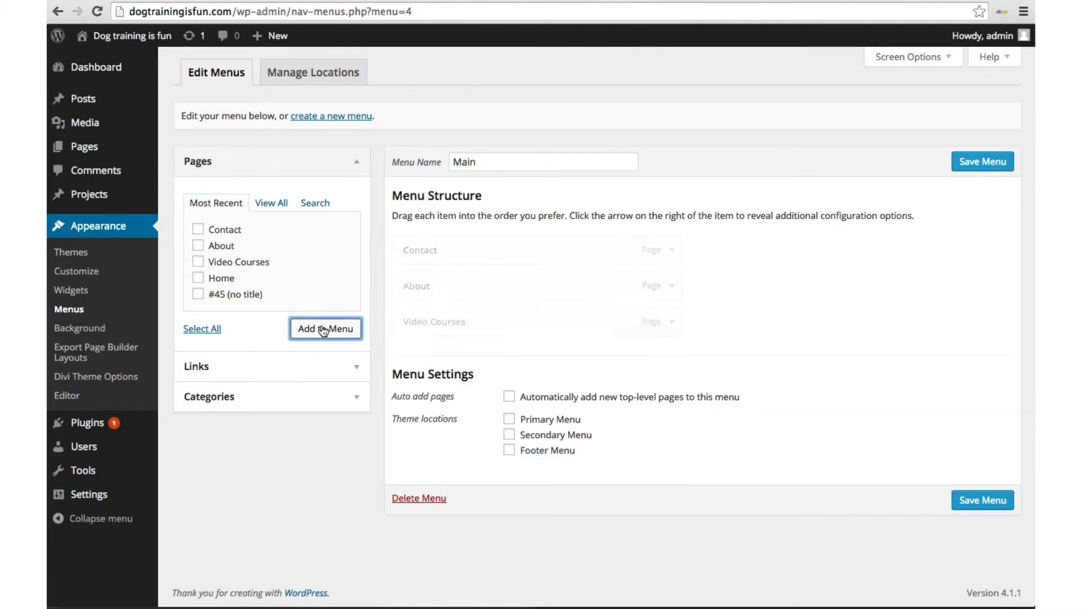
click(509, 419)
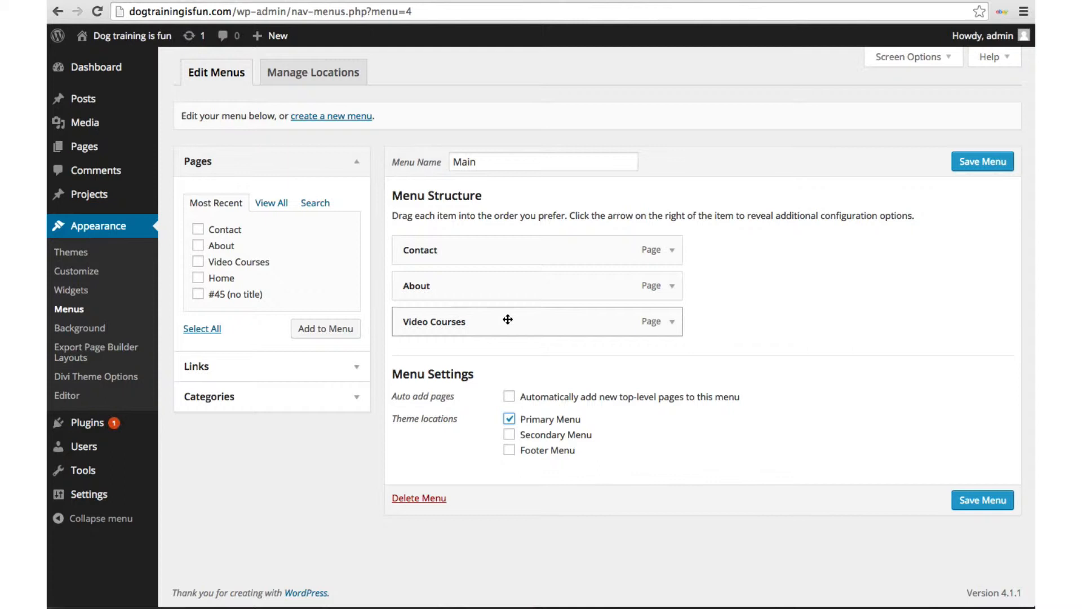
- Reorder the menu items to Video Courses, About, Contact and save the menu
drag(508, 320, 522, 264)
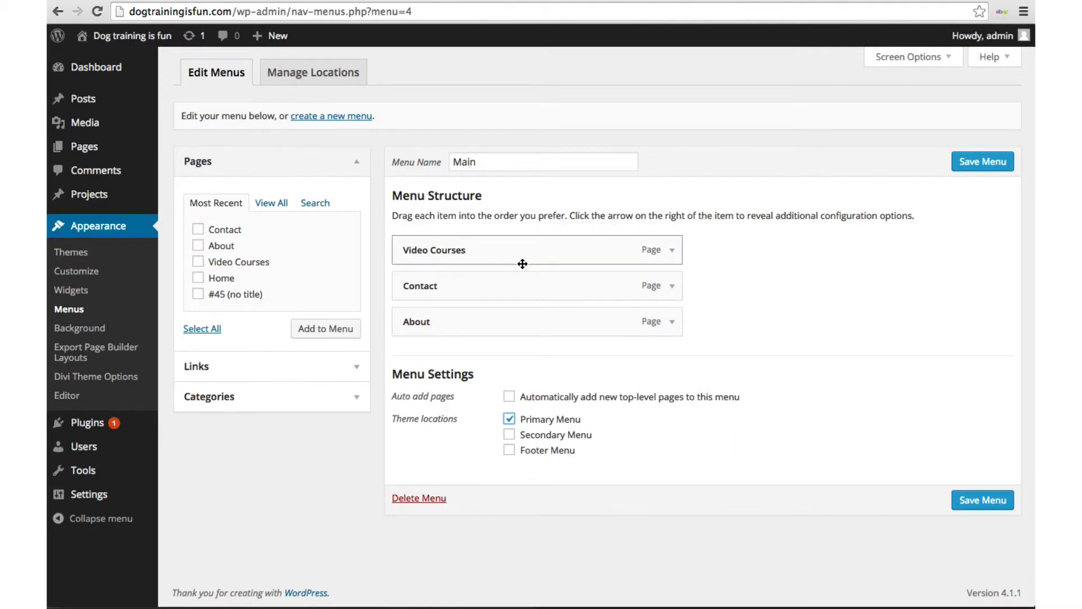
mouse_move(492, 314)
mouse_down()
mouse_move(493, 278)
mouse_move(497, 293)
mouse_up()
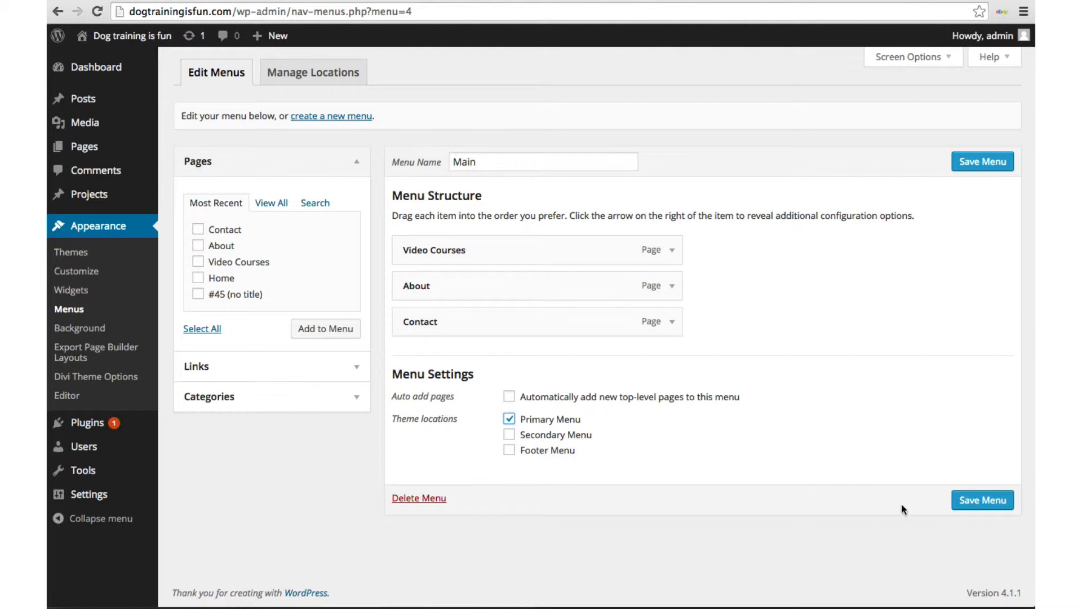
click(966, 501)
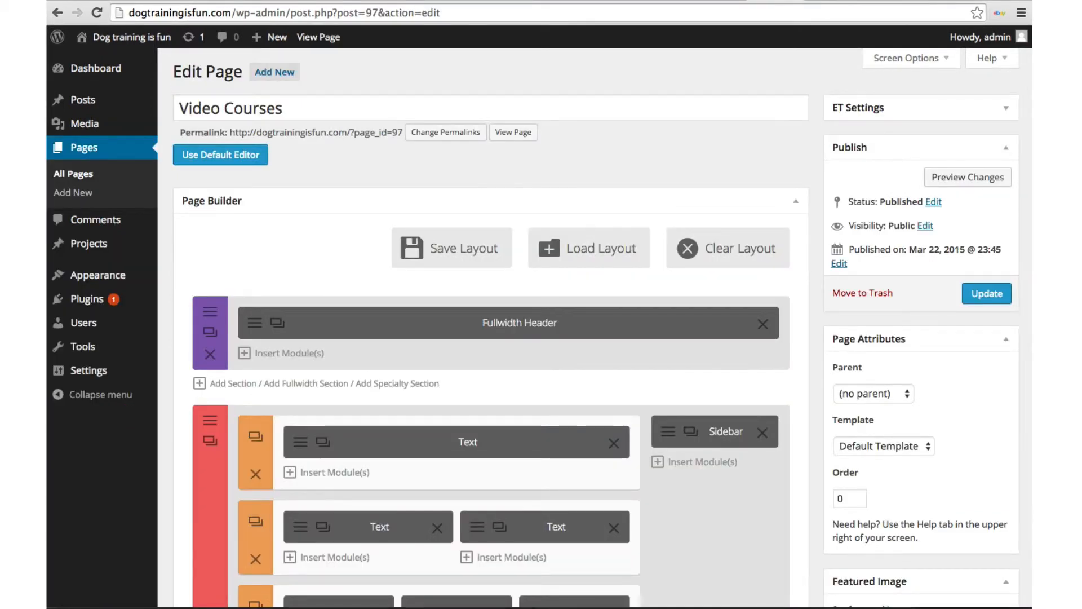
- Preview the Video Courses page to check its navigation menu, and return to the page editor
click(962, 176)
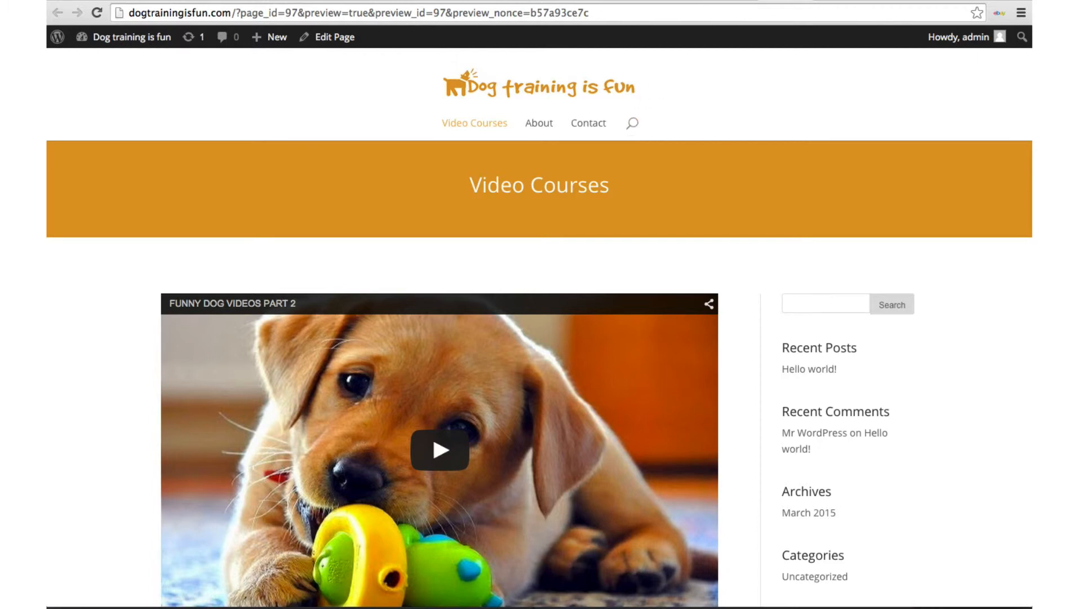
click(696, 1)
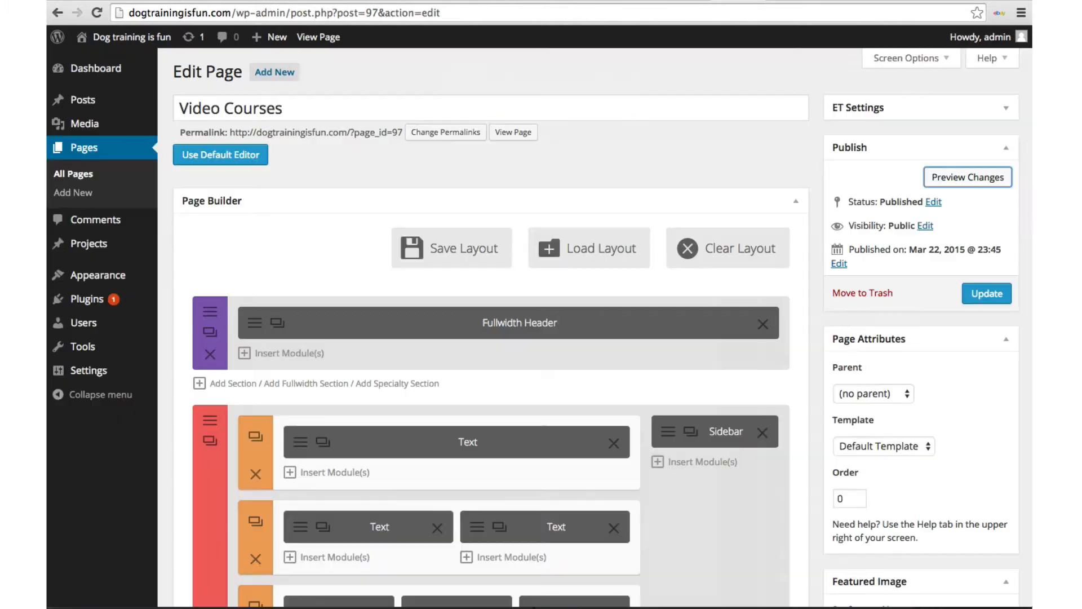
- Return to the dashboard, go to widget management and delete the Meta widget from the Sidebar area
click(85, 78)
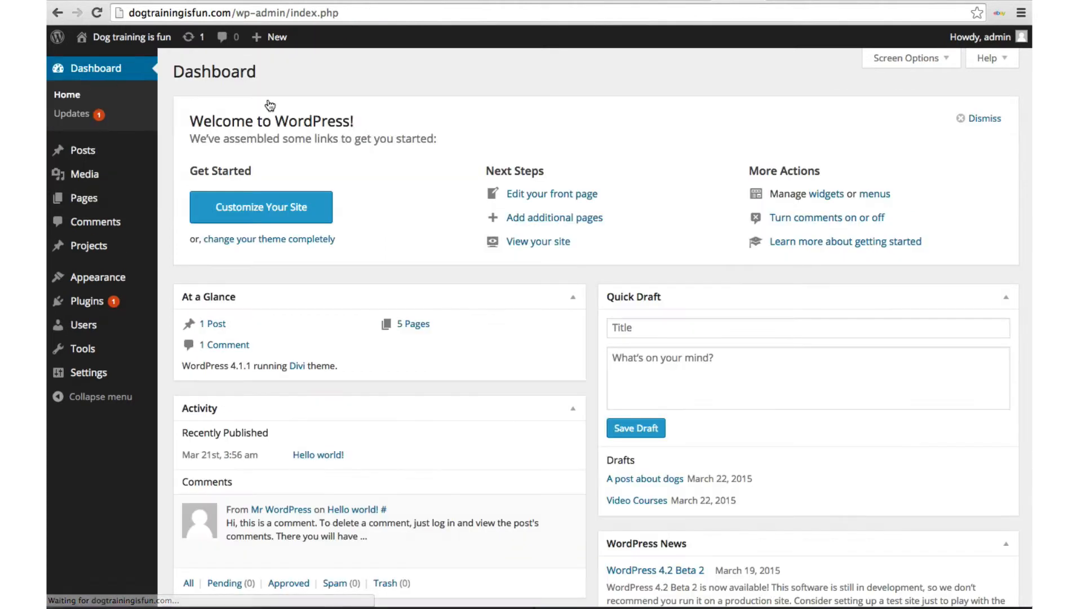
click(824, 195)
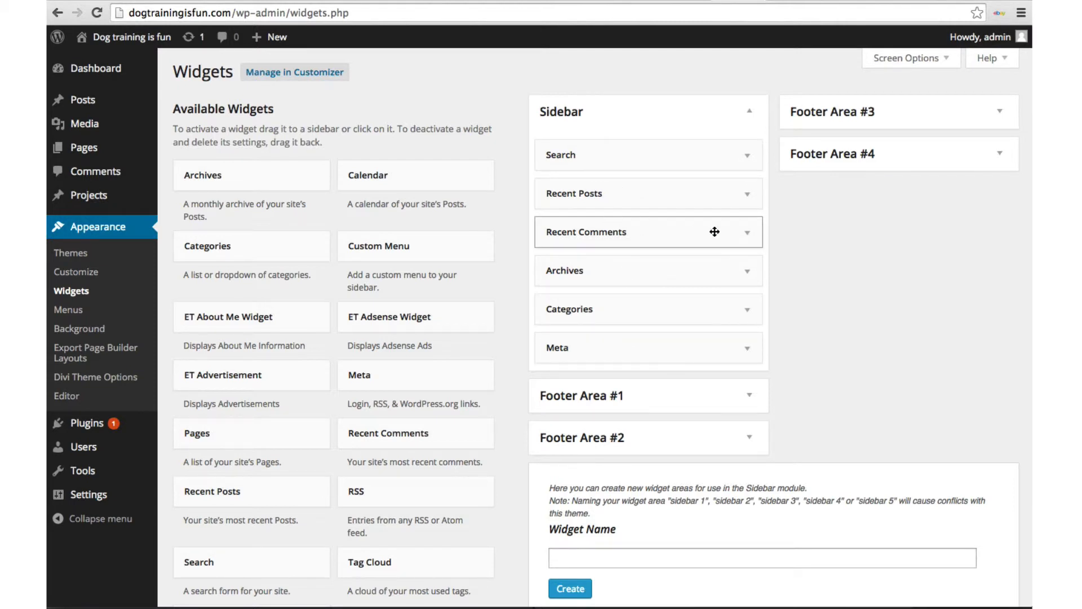
click(747, 232)
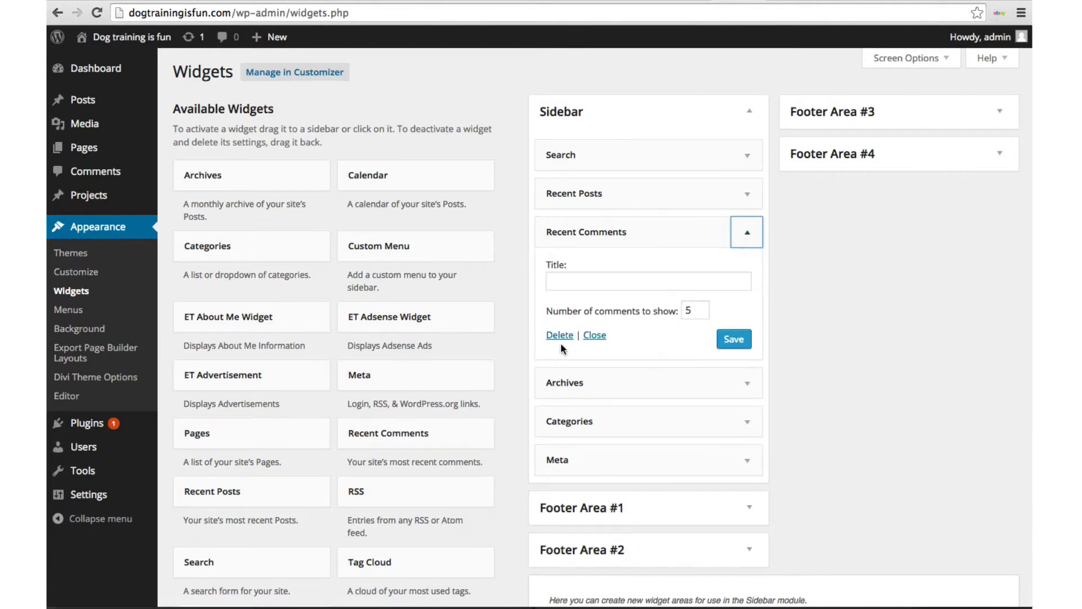
click(745, 457)
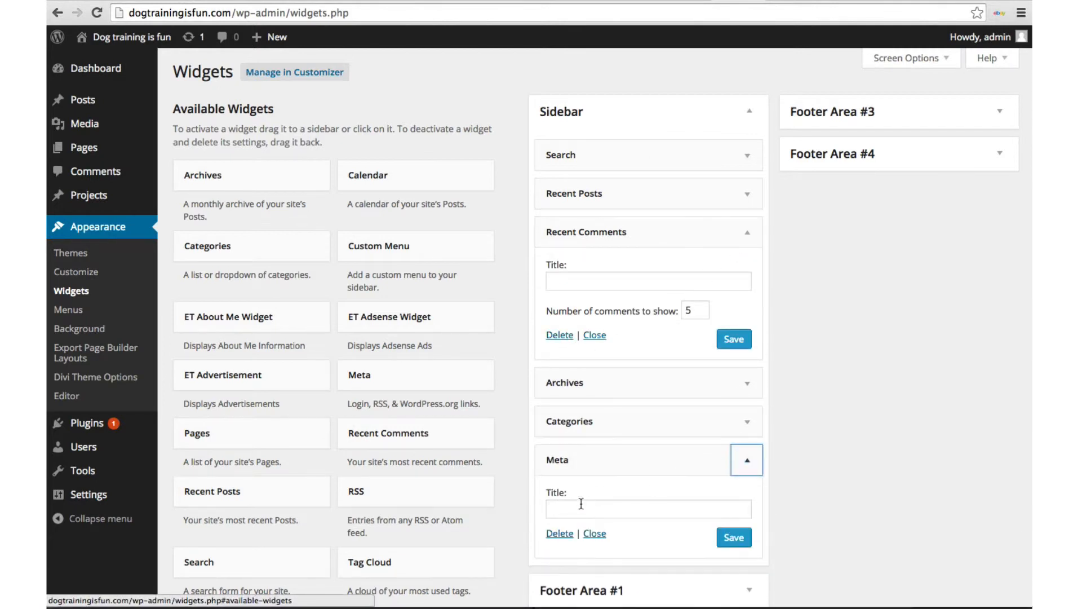
click(560, 533)
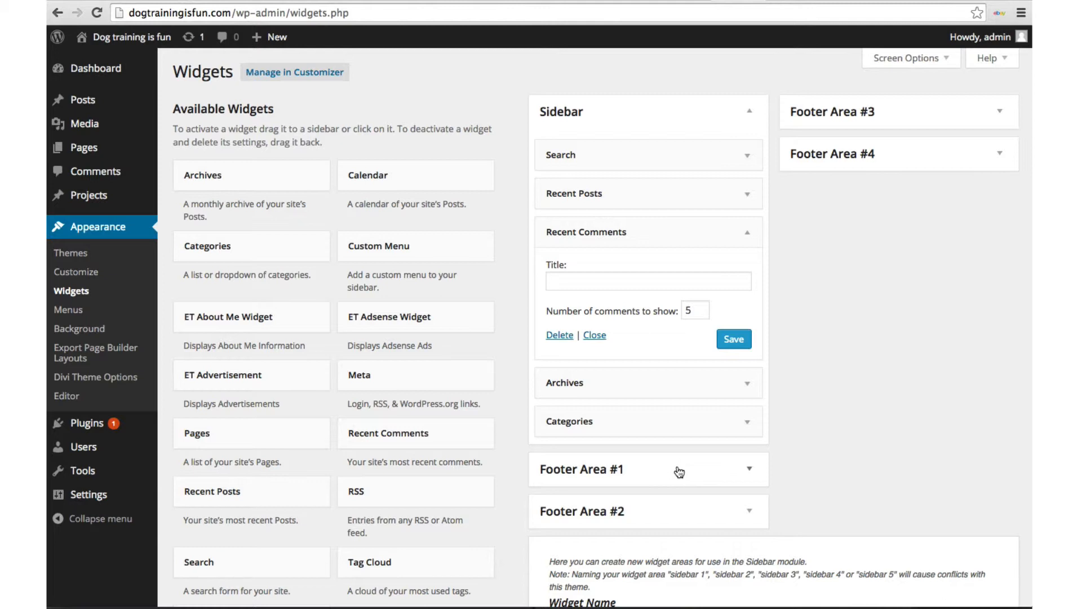
- Add a Text widget to Footer Area #1 and enter "Example text" as its title
scroll(680, 472, down, 3)
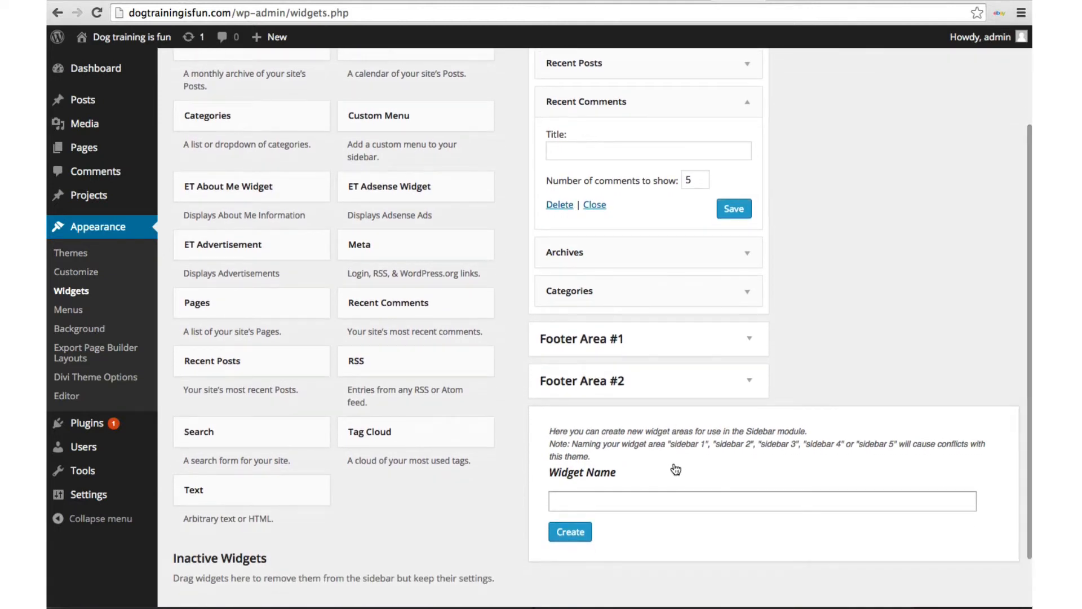
scroll(605, 356, up, 3)
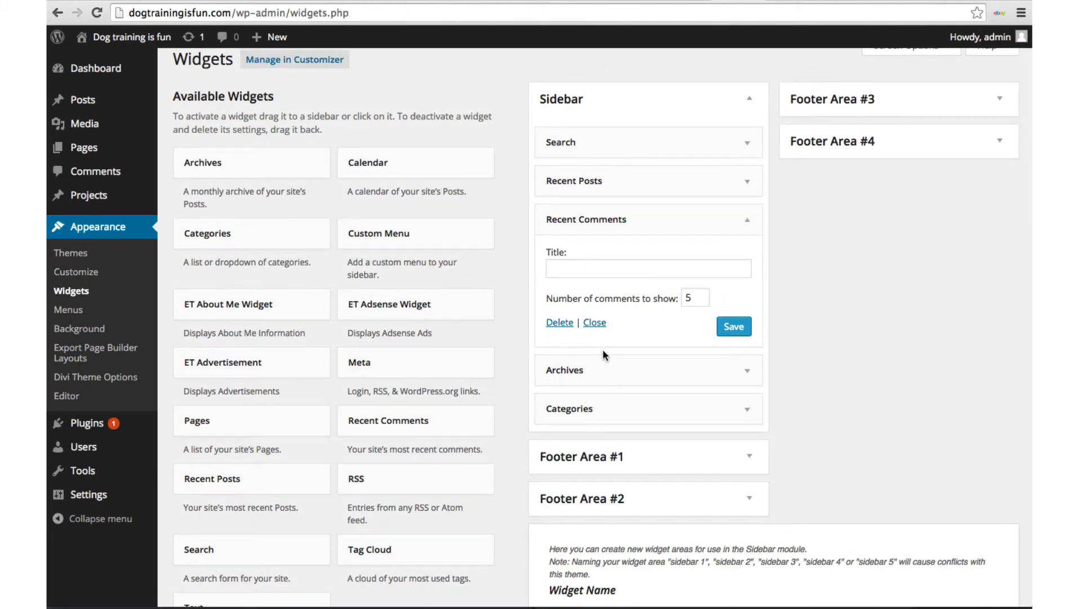
scroll(603, 351, down, 4)
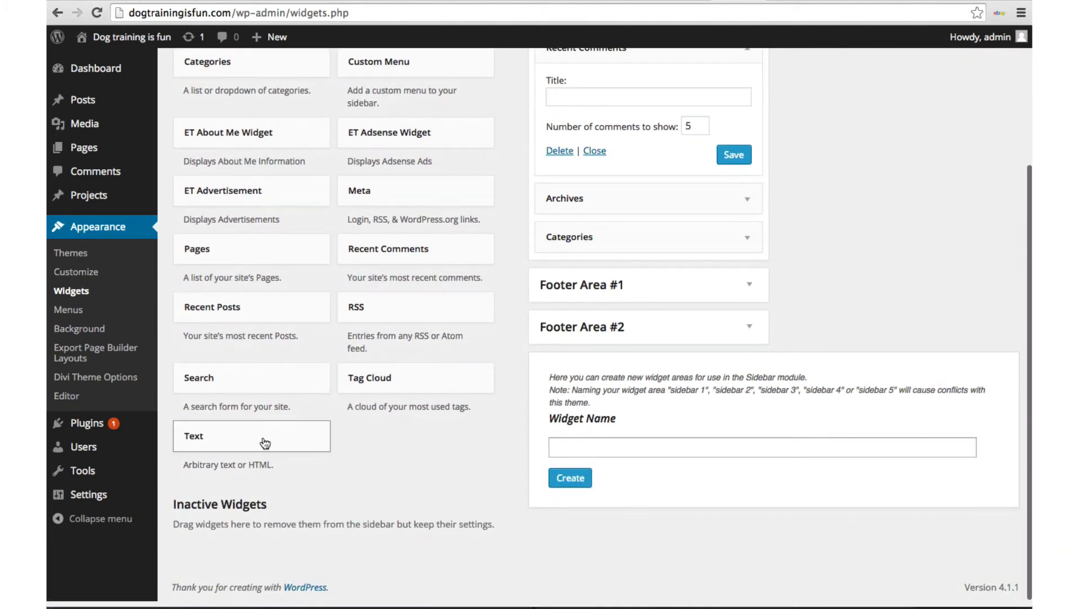
click(623, 287)
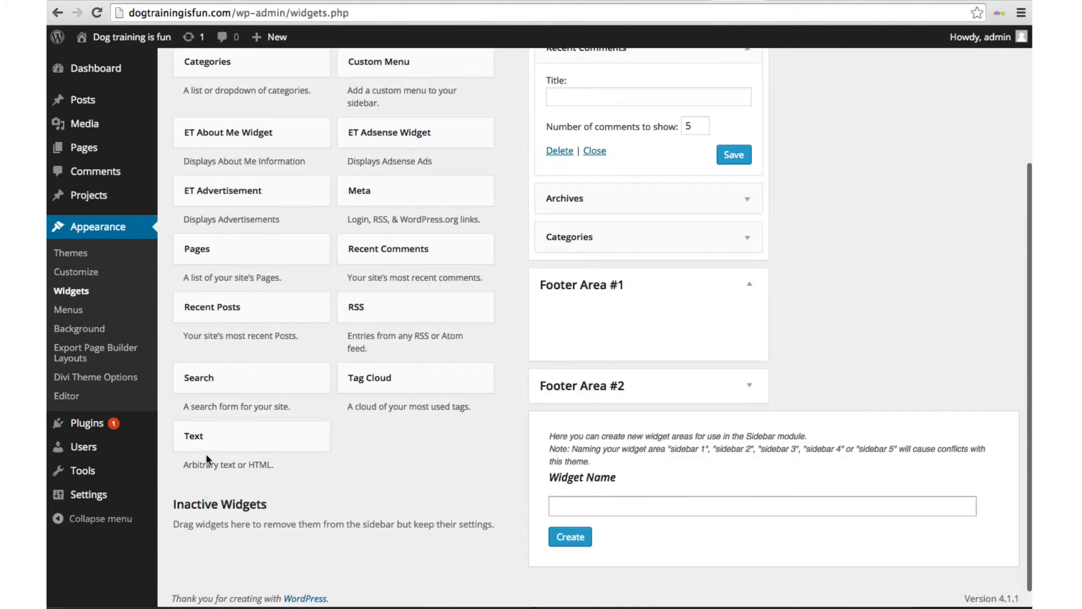
drag(210, 460, 634, 327)
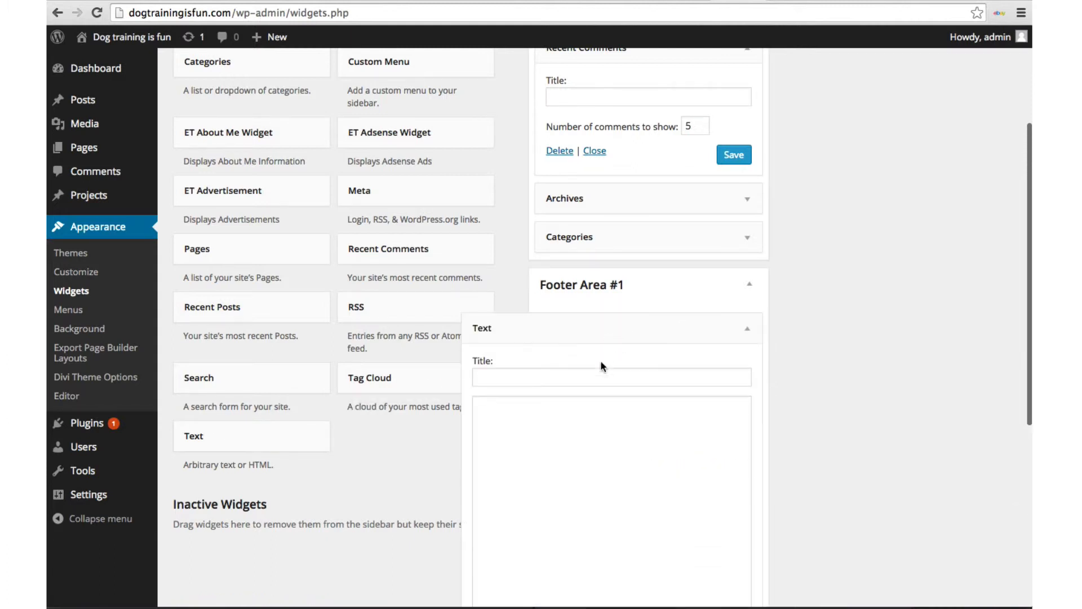
click(592, 373)
text(Example text)
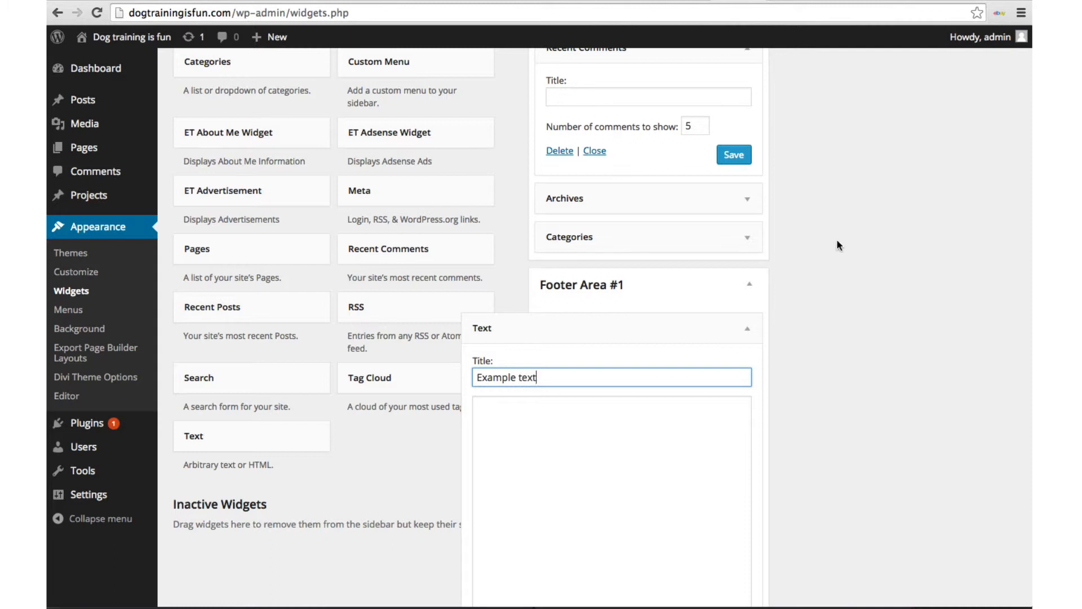
- Go to the permalink settings, set the URL structure to Post name and save the changes
scroll(894, 169, up, 5)
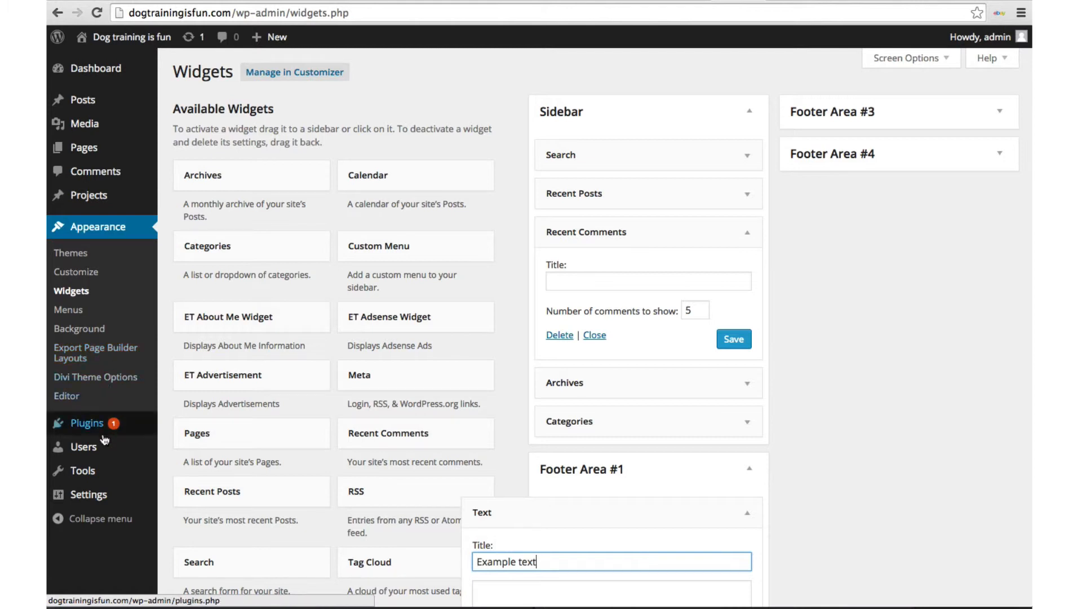
mouse_move(89, 494)
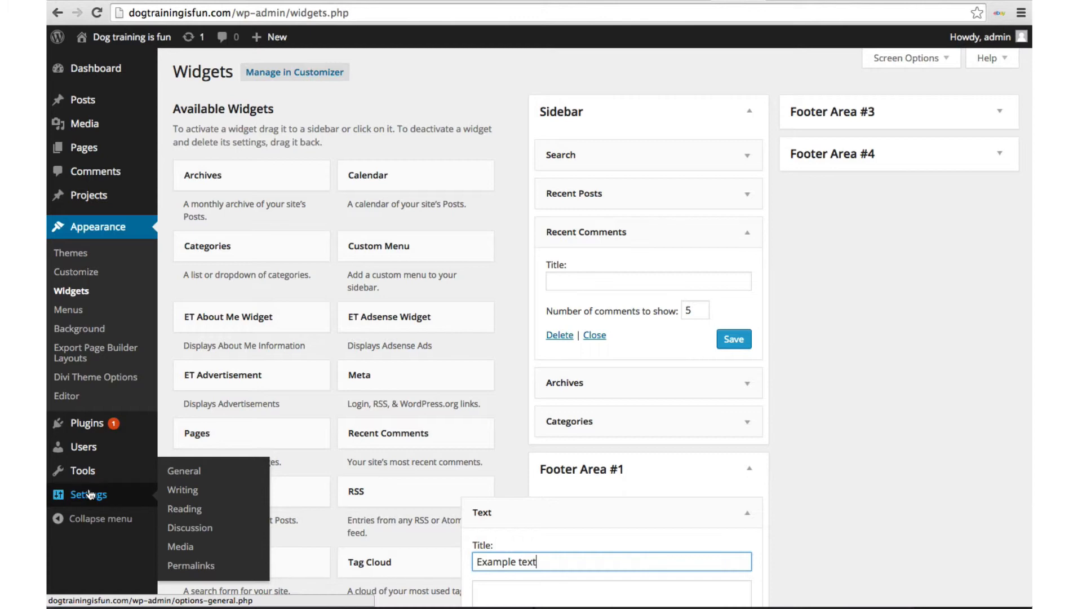
click(197, 563)
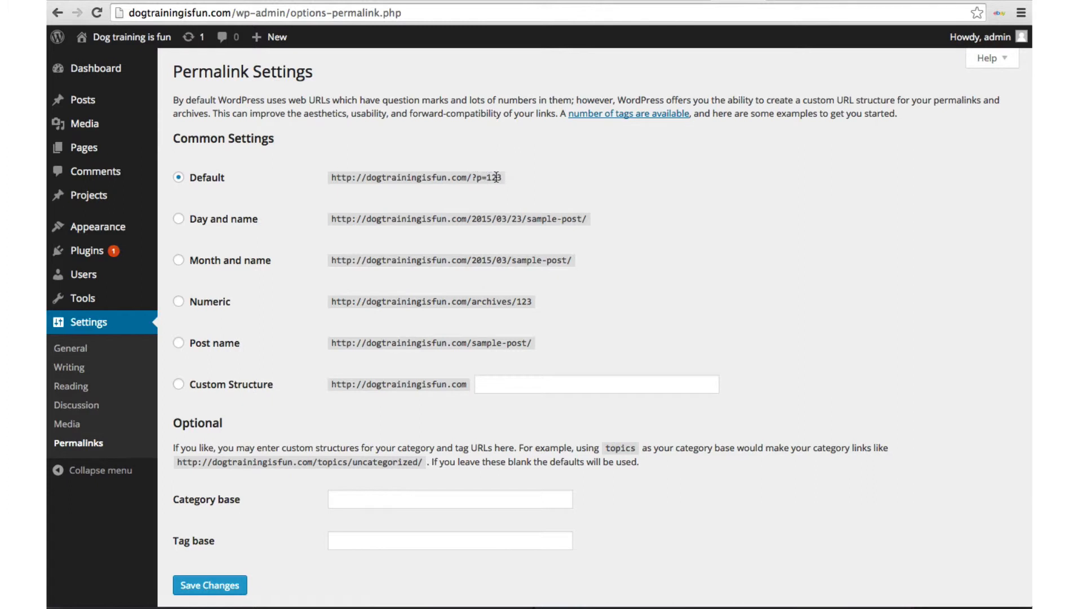
scroll(484, 184, up, 2)
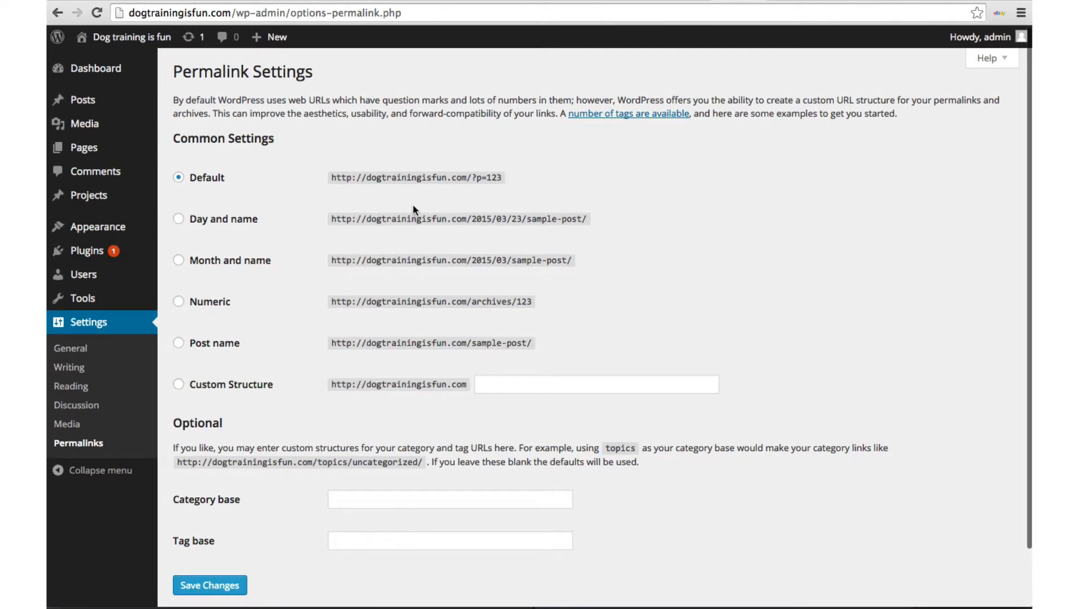
scroll(414, 206, down, 3)
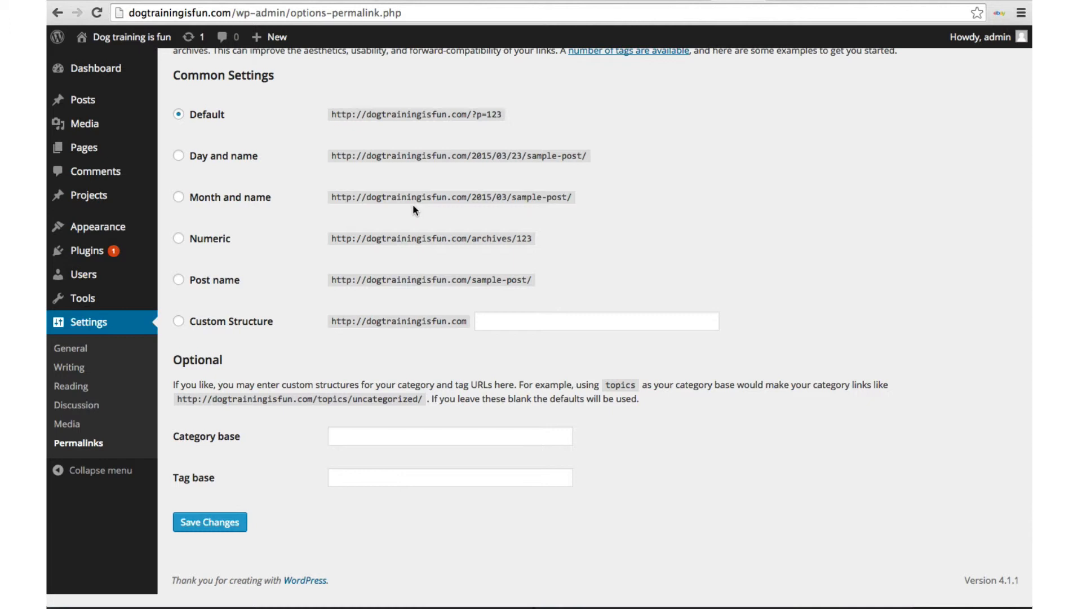
click(180, 282)
click(218, 529)
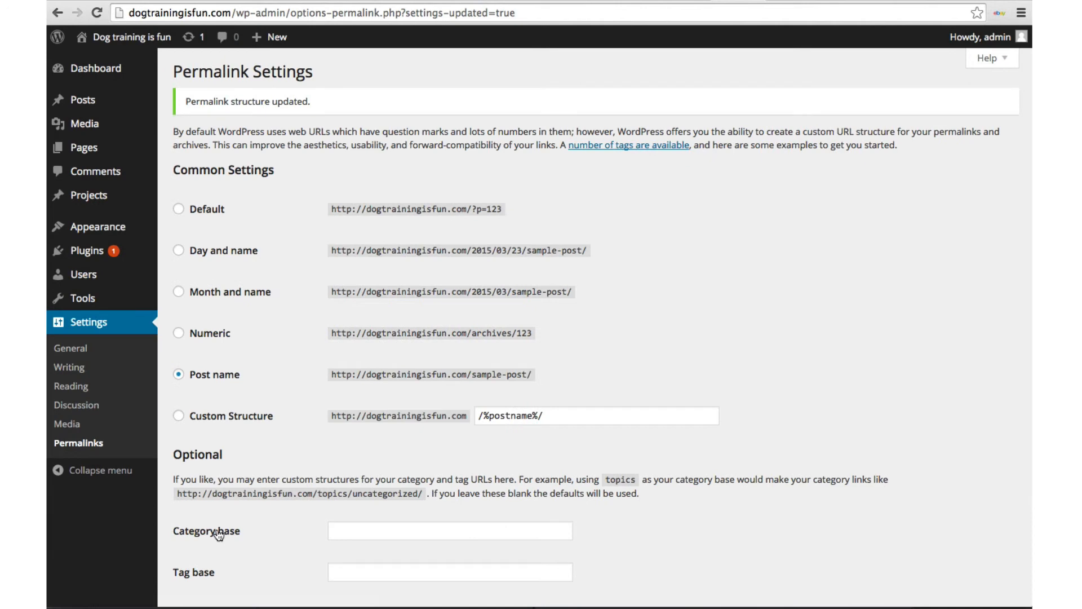
- Open the Video Courses page for editing and change its permalink slug to "dog-training-video-courses"
mouse_move(97, 157)
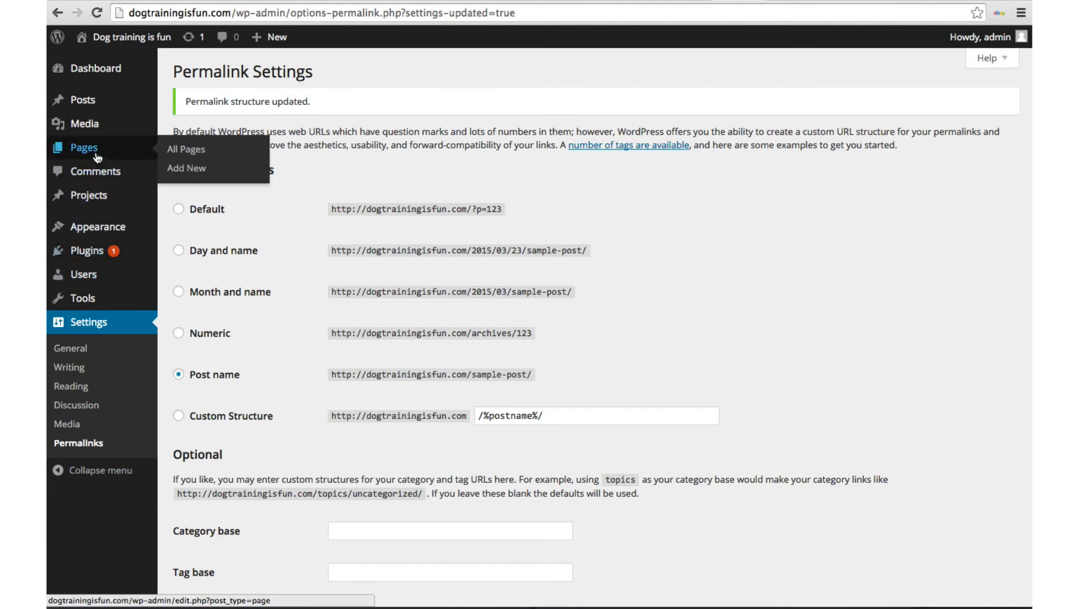
click(168, 149)
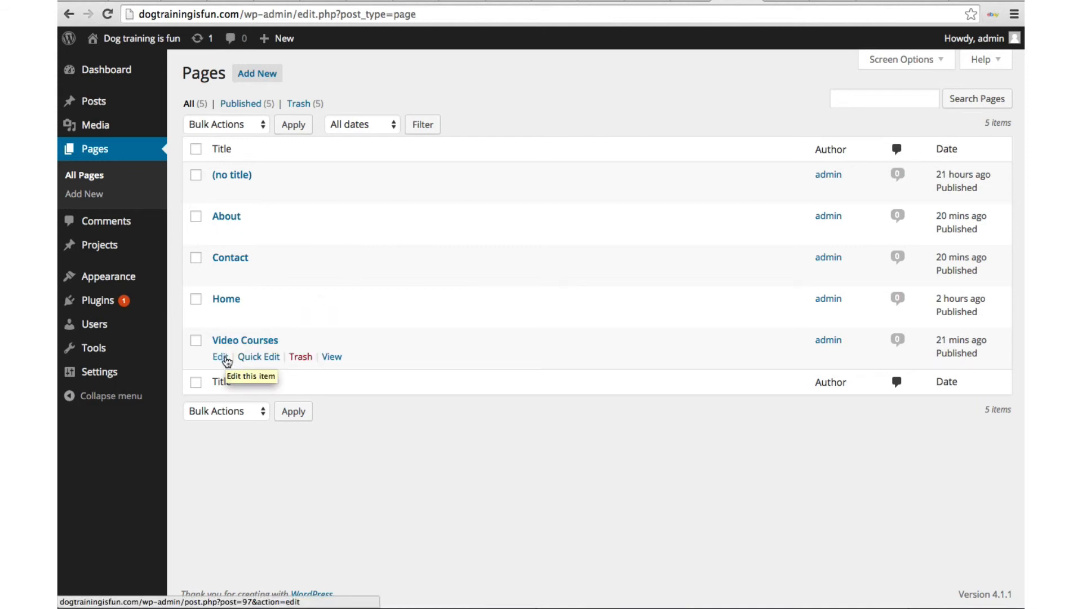
click(226, 359)
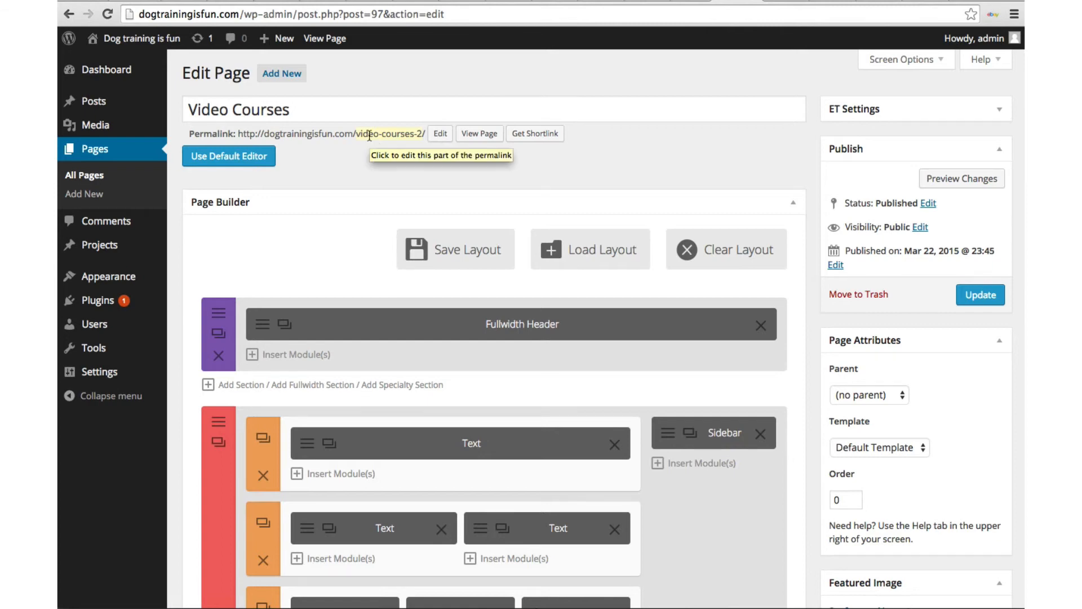
click(440, 134)
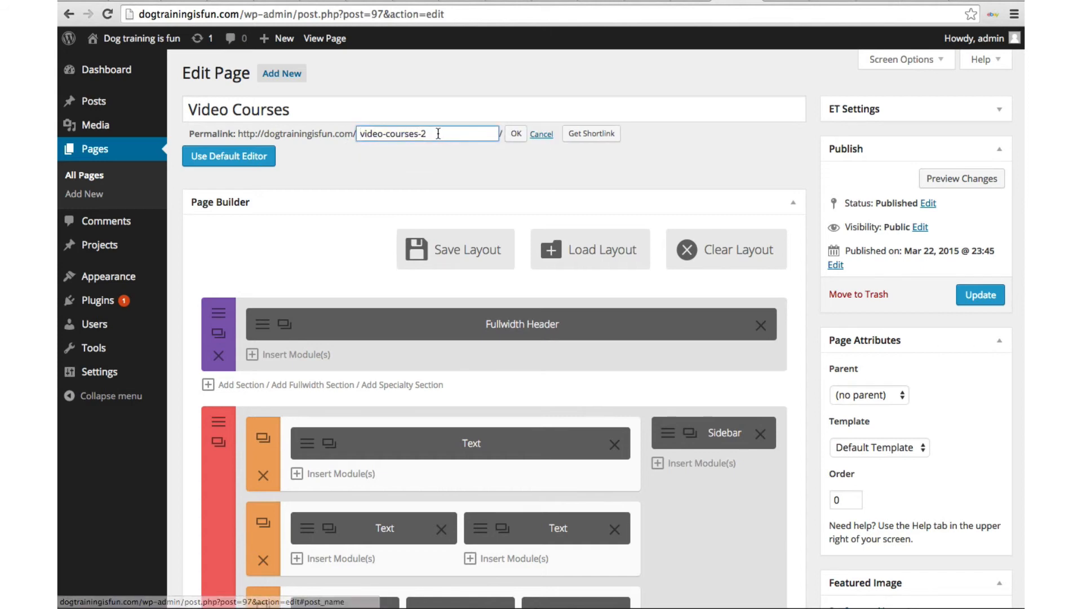
key(BackSpace)
key(BackSpace)
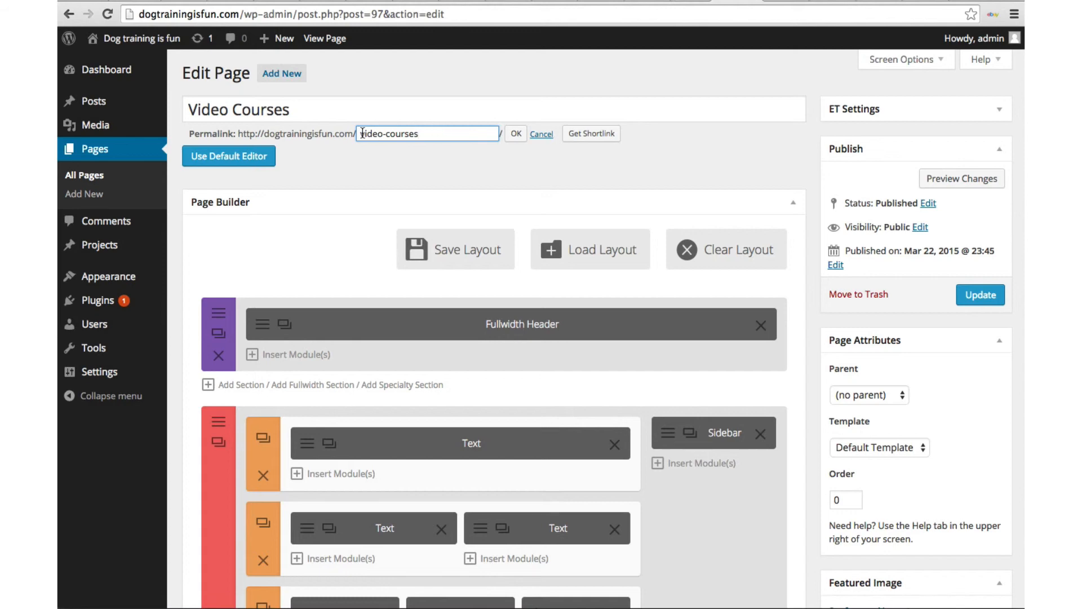
click(361, 133)
text(dog-training-)
click(510, 137)
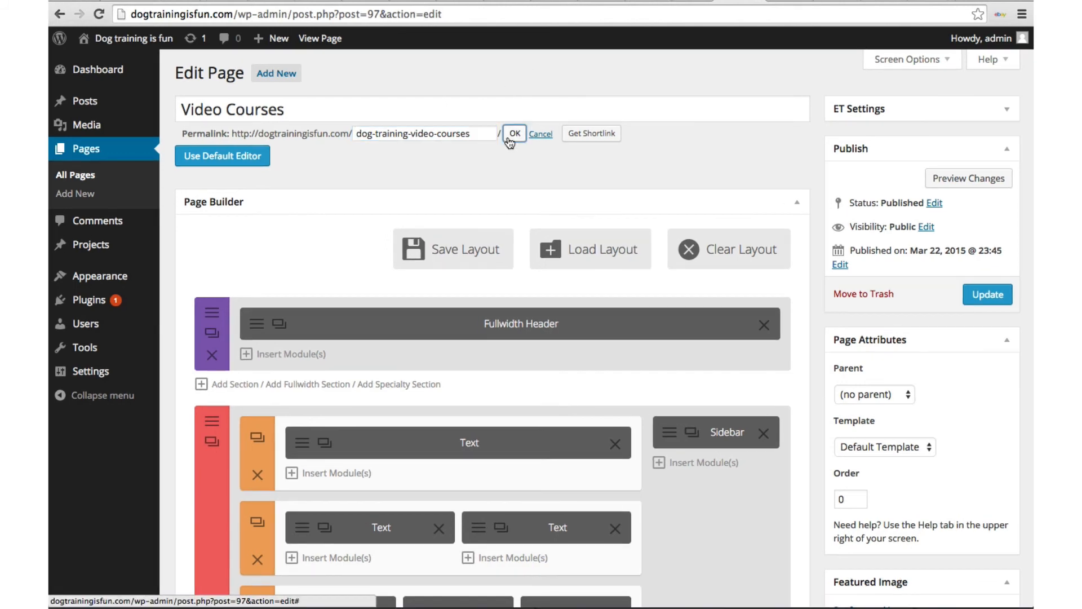